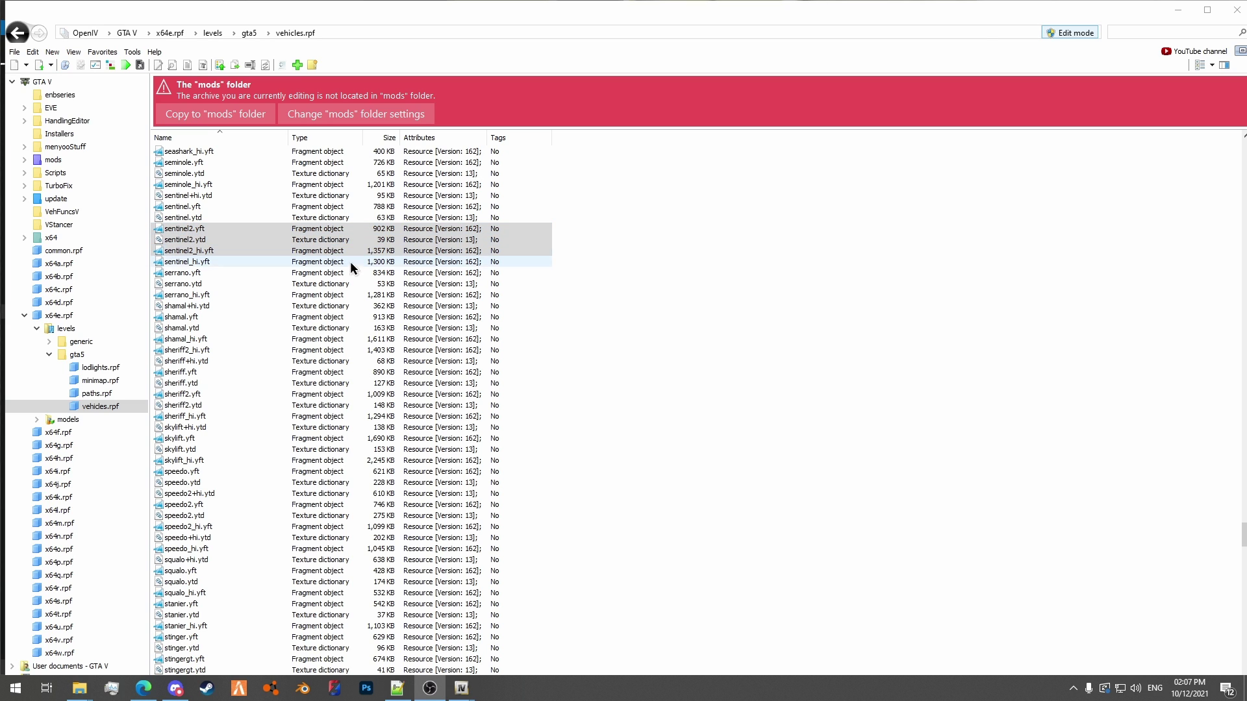
Copy sentinel2.yft, sentinel2.ytd and sentinel2_hi.yft from vehicles.rpf into the Un-Rigged folder, and return to the archive.
{"action": "double_click", "coordinate": [212, 16]}
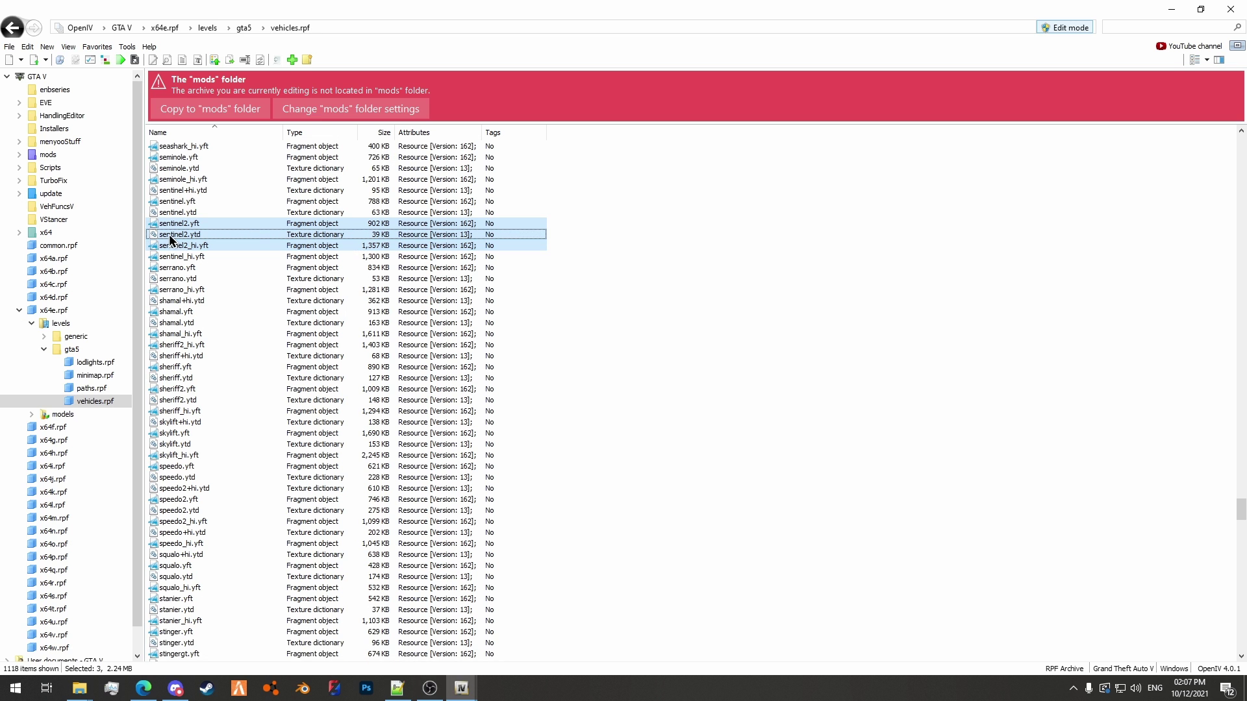
{"action": "left_click_drag", "start_coordinate": [169, 234], "coordinate": [86, 699]}
{"action": "mouse_move", "coordinate": [81, 691]}
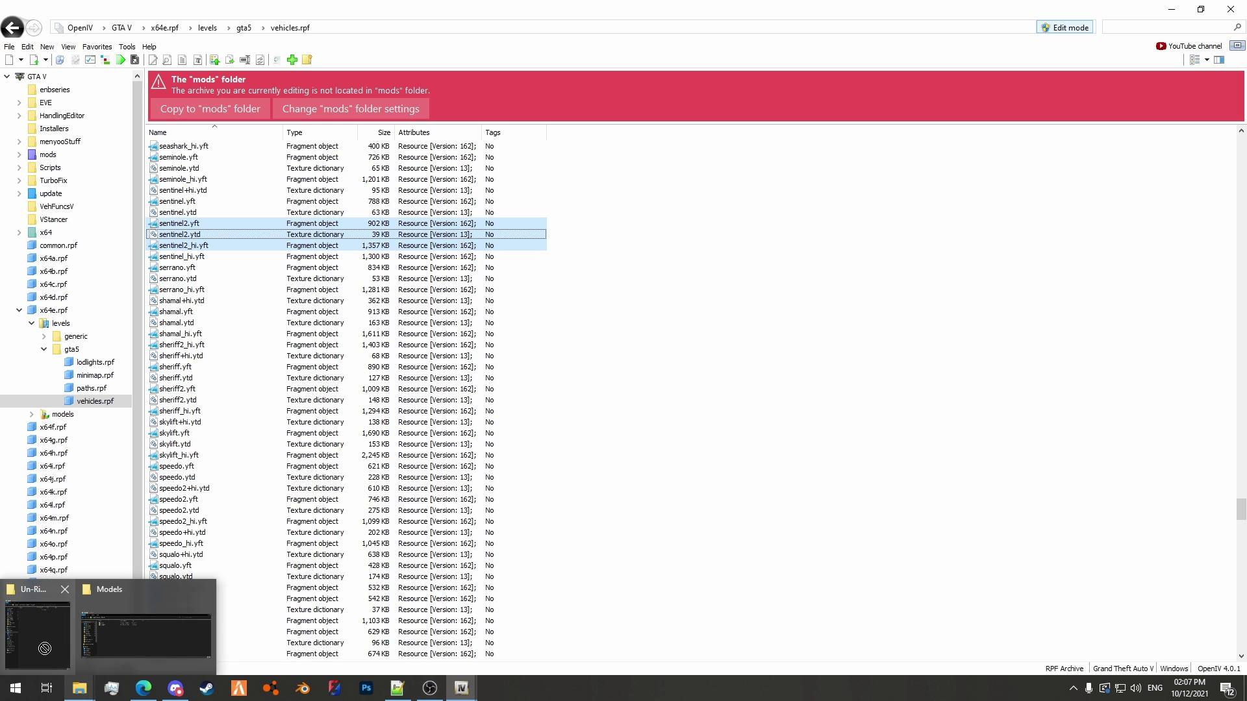
{"action": "left_click_drag", "start_coordinate": [45, 648], "coordinate": [276, 318]}
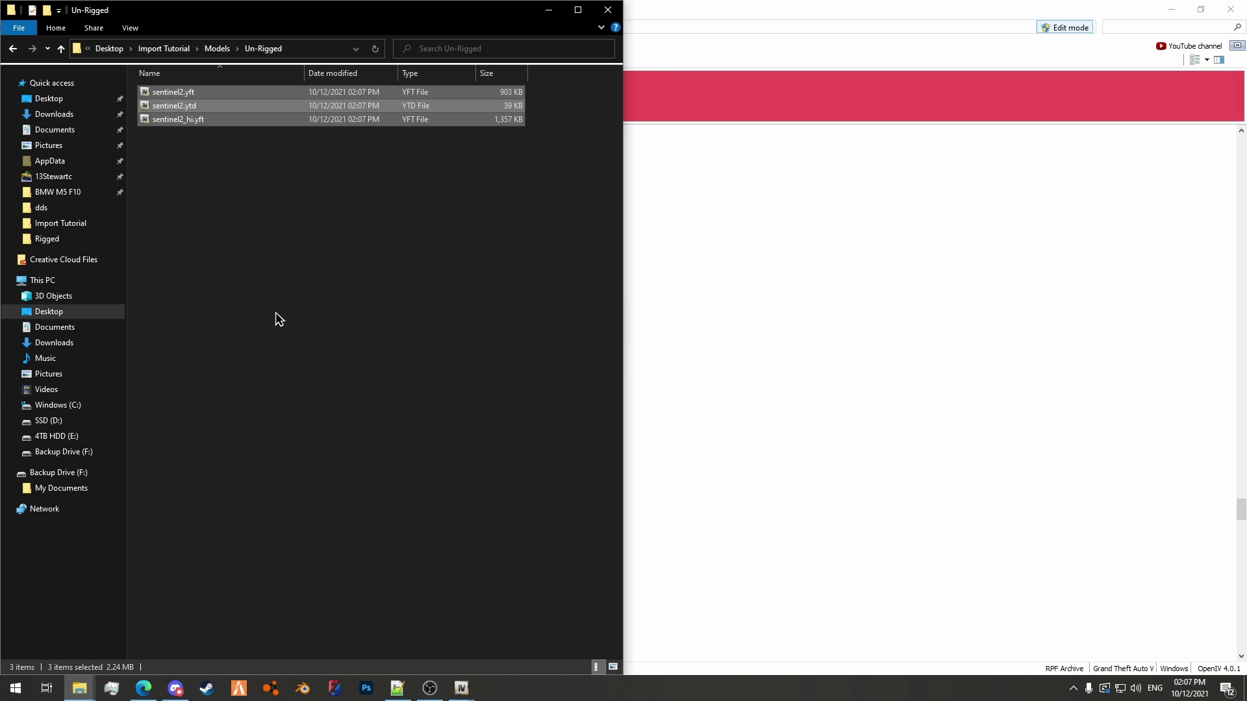
{"action": "left_click", "coordinate": [742, 328]}
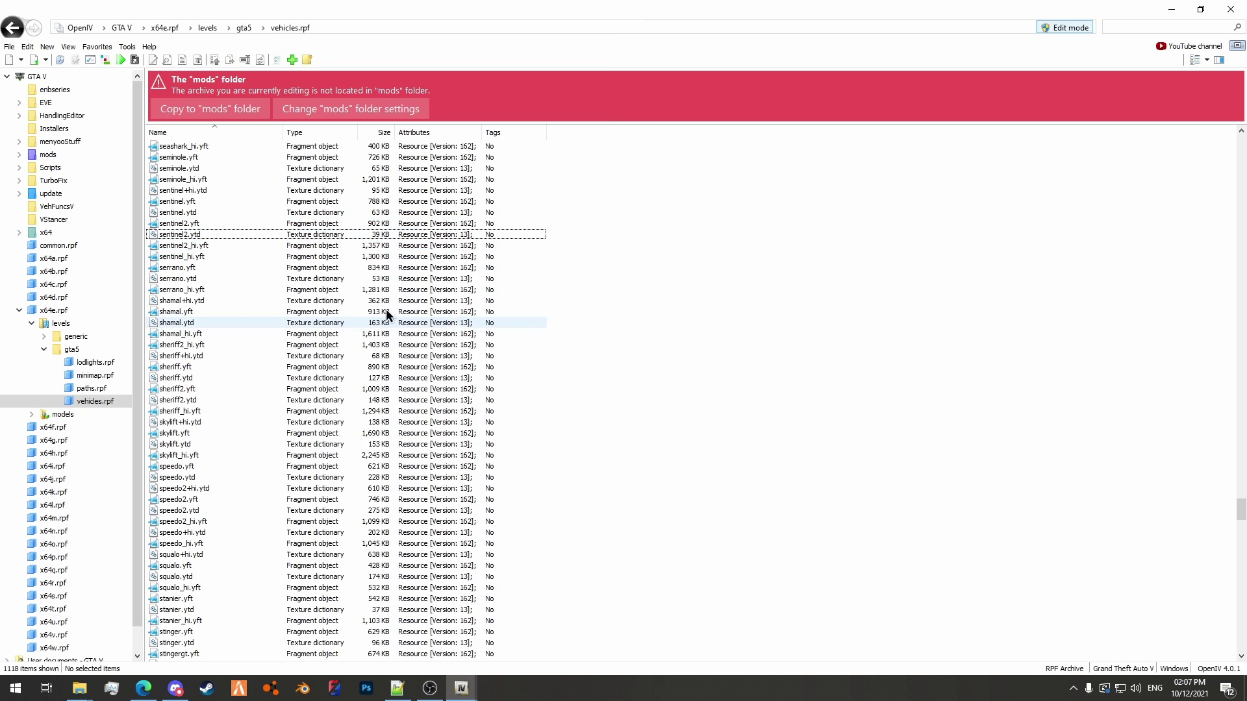
Locate va_sentinel2.ycd in vehicles.rpf and copy it into the Un-Rigged folder.
{"action": "scroll", "coordinate": [551, 354], "scroll_direction": "down", "scroll_amount": 20}
{"action": "scroll", "coordinate": [276, 334], "scroll_direction": "down", "scroll_amount": 20}
{"action": "scroll", "coordinate": [274, 331], "scroll_direction": "down", "scroll_amount": 13}
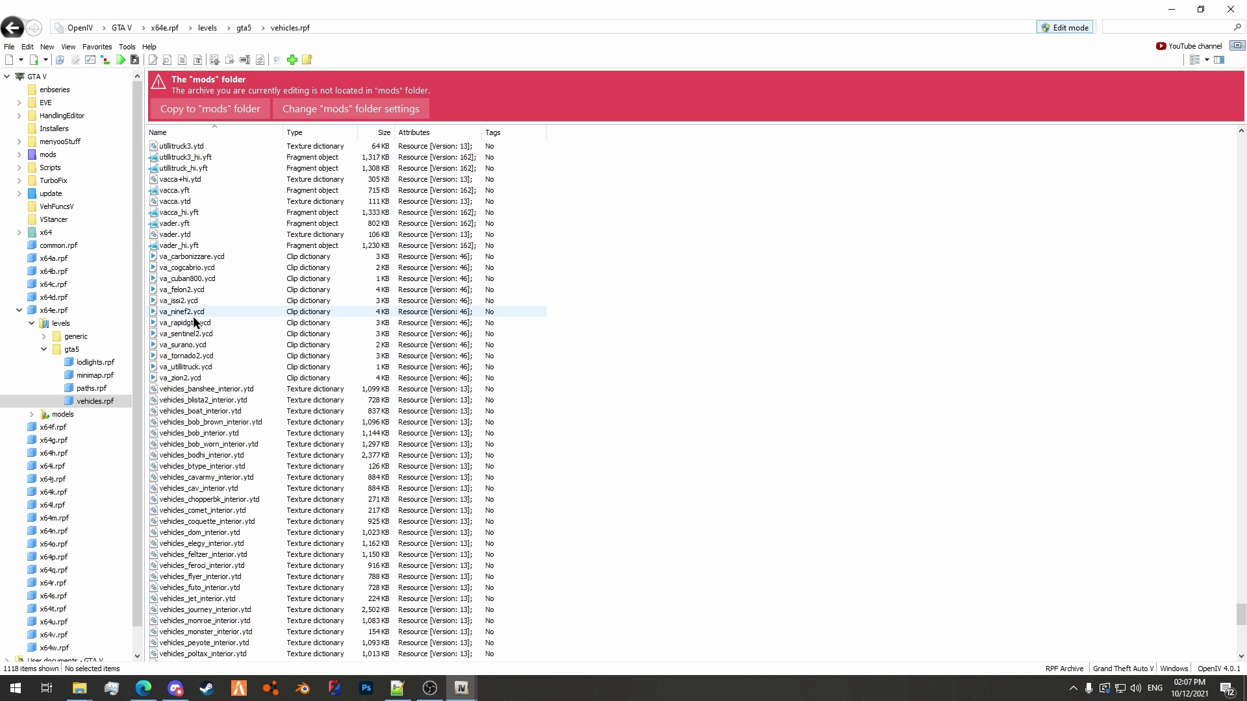
{"action": "left_click", "coordinate": [196, 334]}
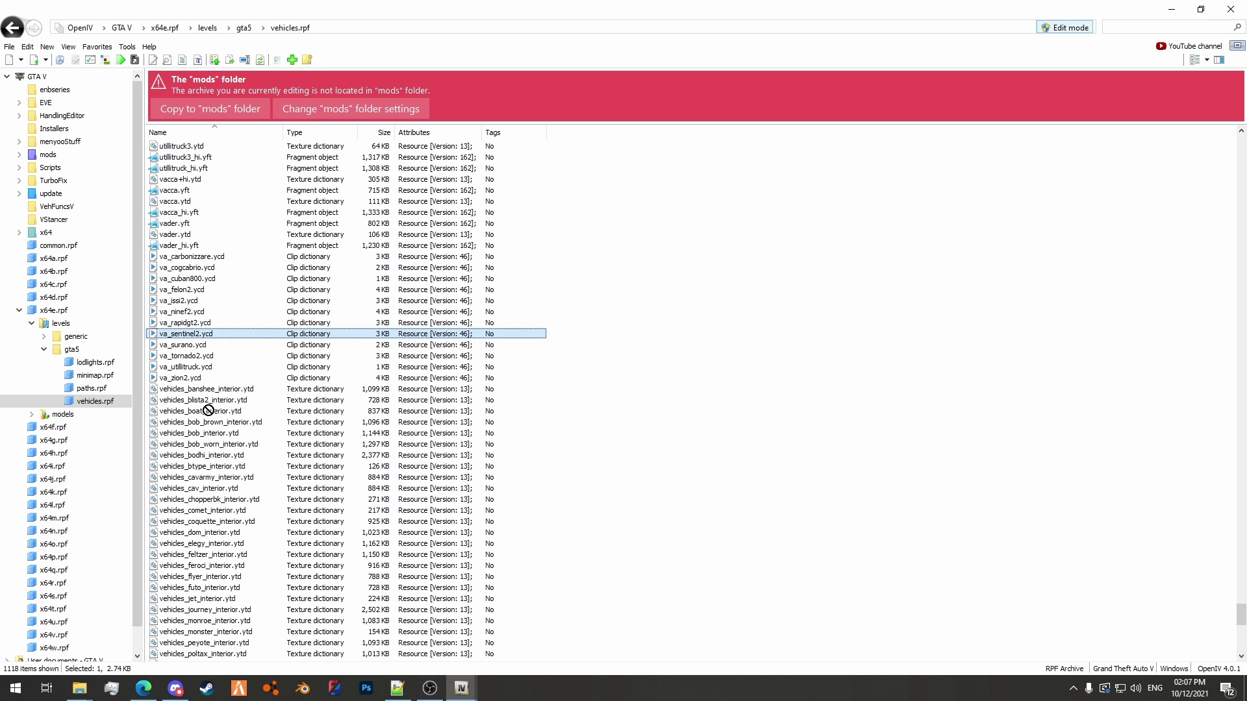
{"action": "mouse_move", "coordinate": [79, 688]}
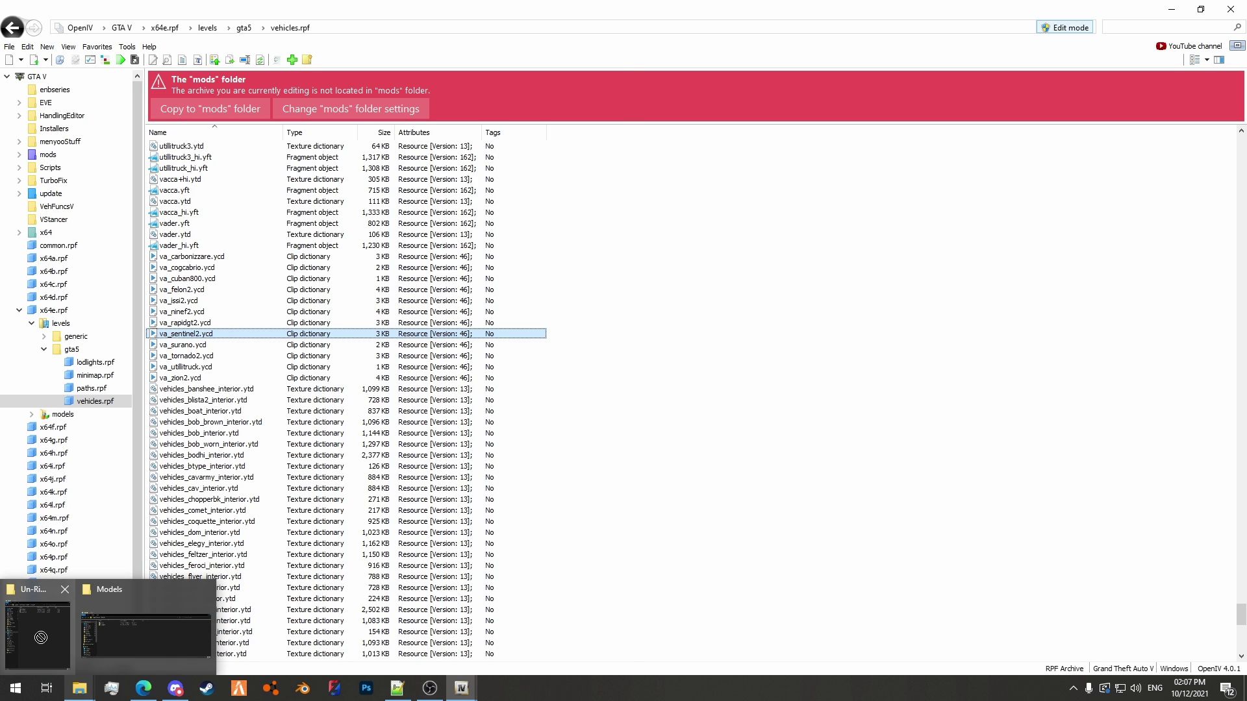
{"action": "left_click_drag", "start_coordinate": [40, 637], "coordinate": [286, 270]}
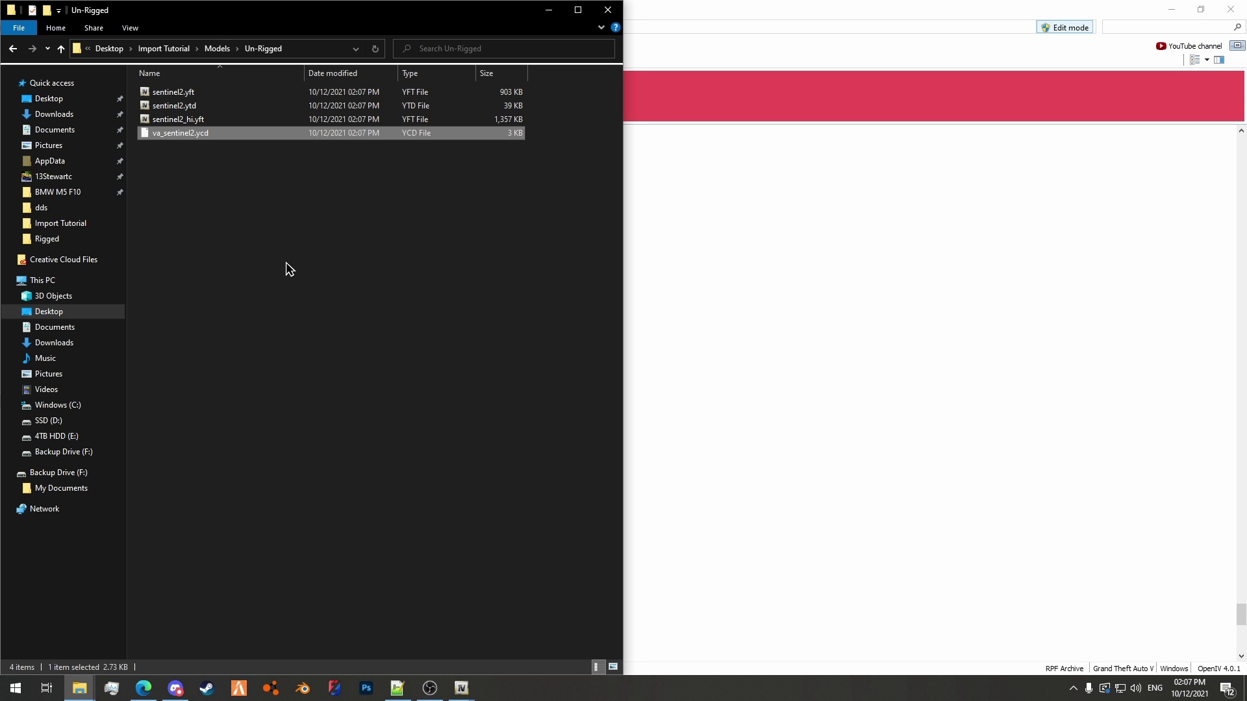
{"action": "left_click", "coordinate": [831, 348]}
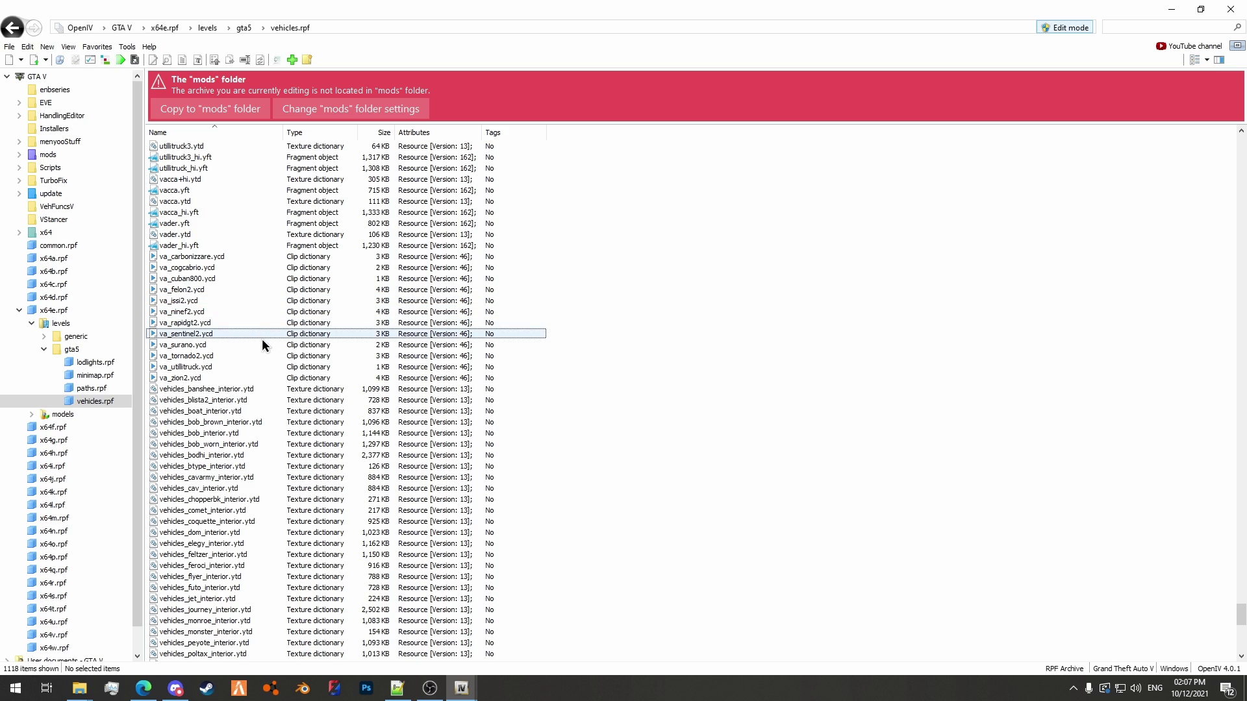
Open the Rigged folder inside Models and copy va_ninef2.ycd from vehicles.rpf into it.
{"action": "left_click", "coordinate": [205, 309]}
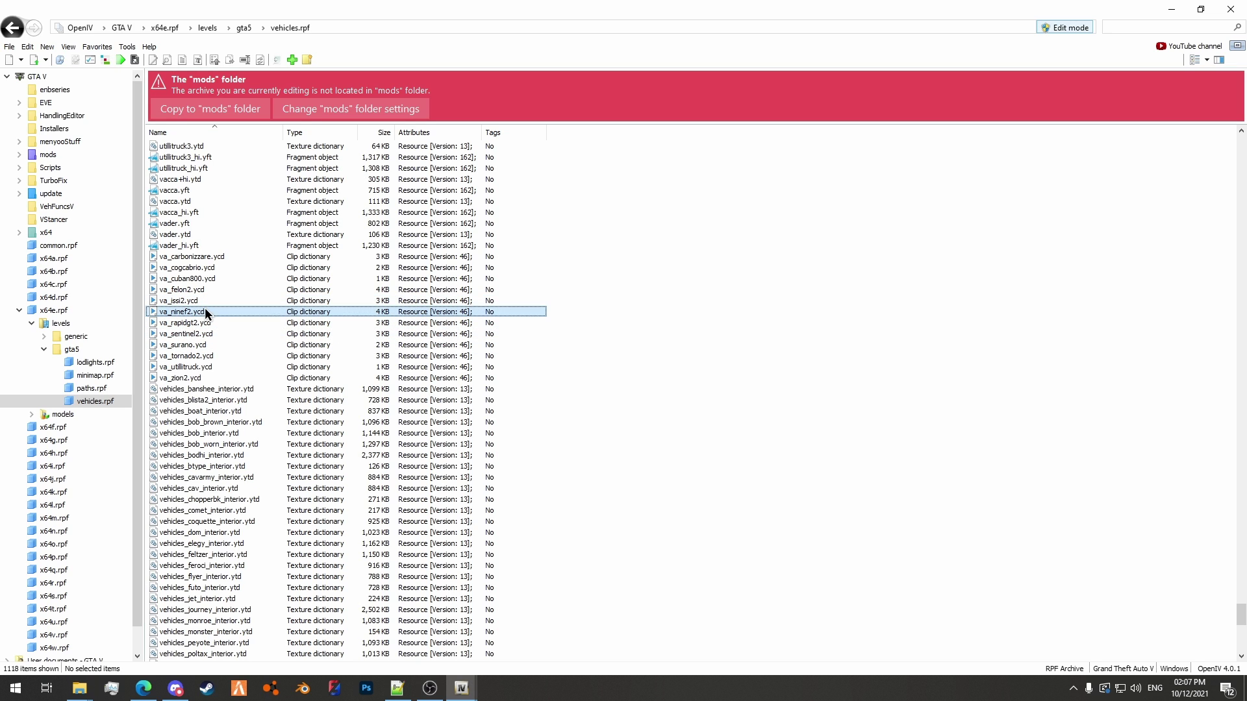
{"action": "mouse_move", "coordinate": [79, 688]}
{"action": "left_click", "coordinate": [125, 610]}
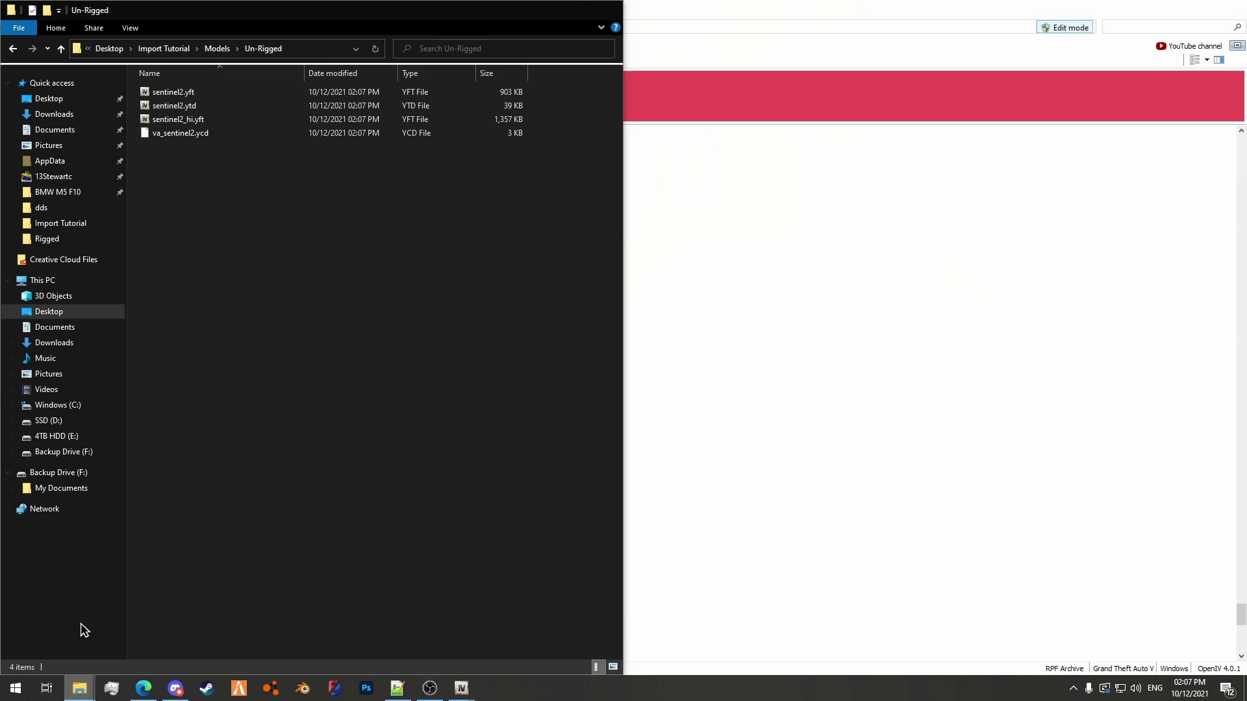
{"action": "left_click", "coordinate": [216, 49]}
{"action": "double_click", "coordinate": [206, 94]}
{"action": "left_click", "coordinate": [842, 260]}
{"action": "left_click", "coordinate": [191, 311]}
{"action": "mouse_move", "coordinate": [81, 693]}
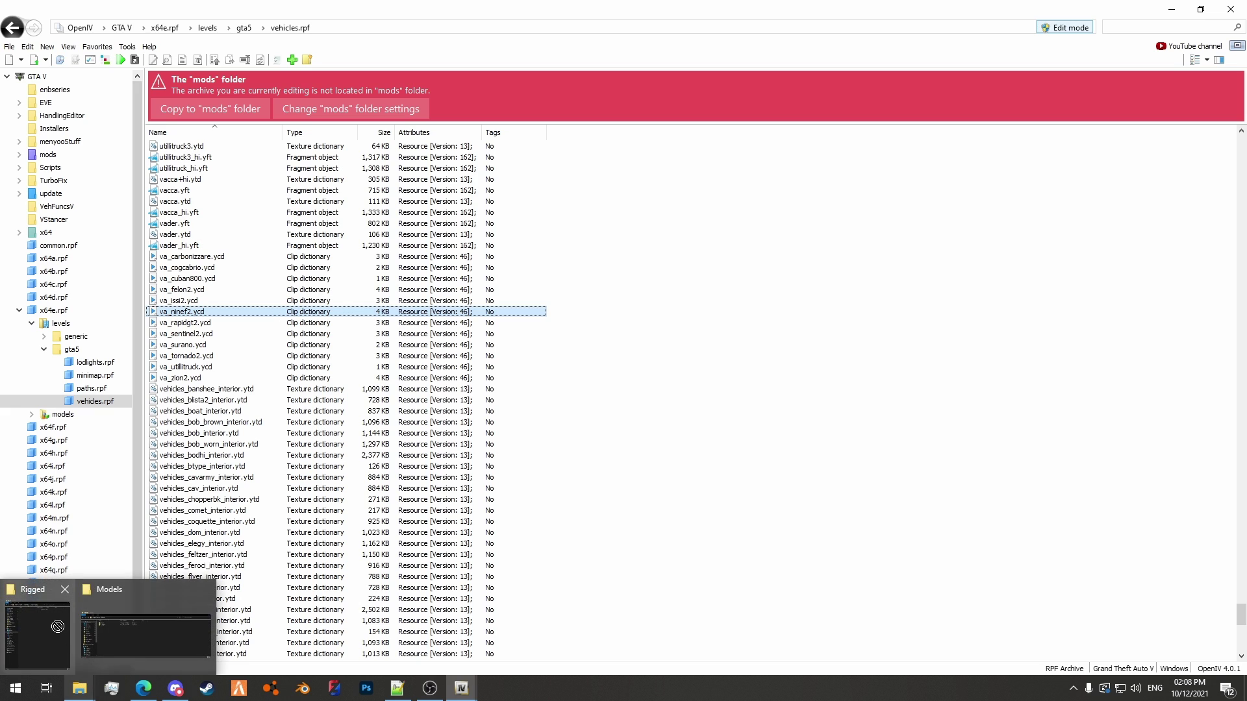
{"action": "left_click_drag", "start_coordinate": [57, 626], "coordinate": [225, 429]}
{"action": "left_click", "coordinate": [843, 352]}
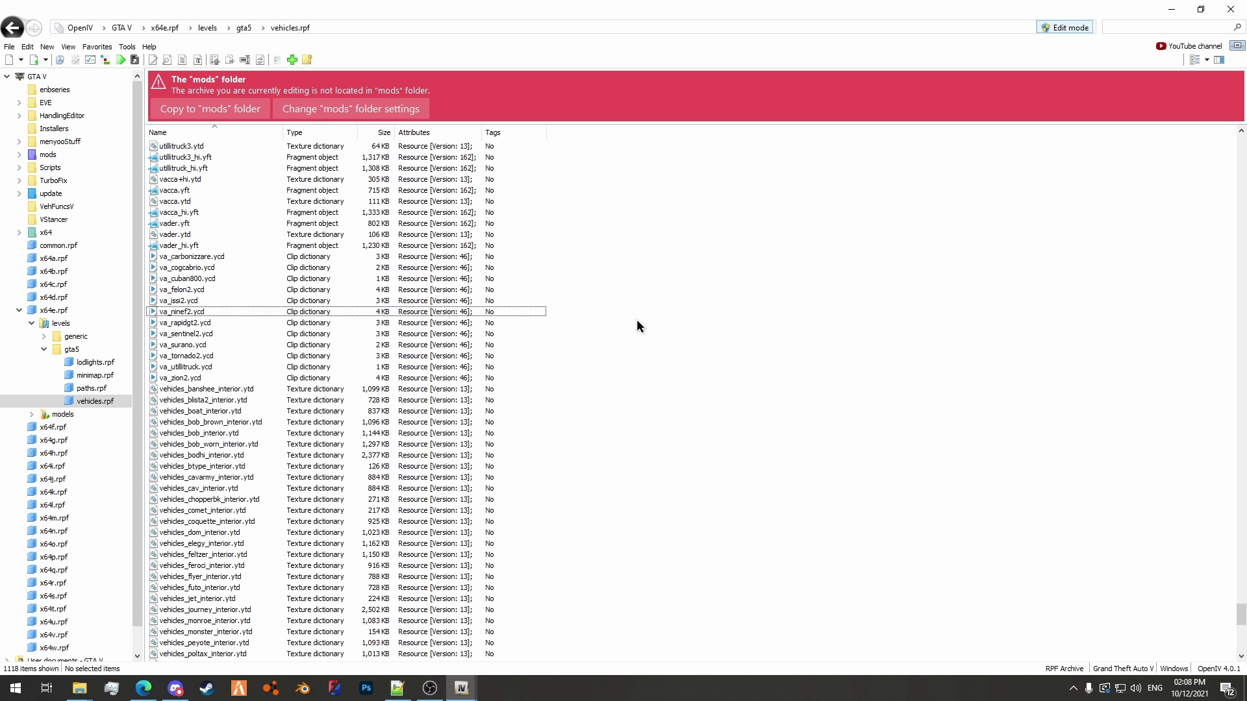
Search the archives for ninef2_hi and copy ninef2.yft, ninef2.ytd and ninef2_hi.yft into the Rigged folder.
{"action": "key", "text": "ctrl+F3"}
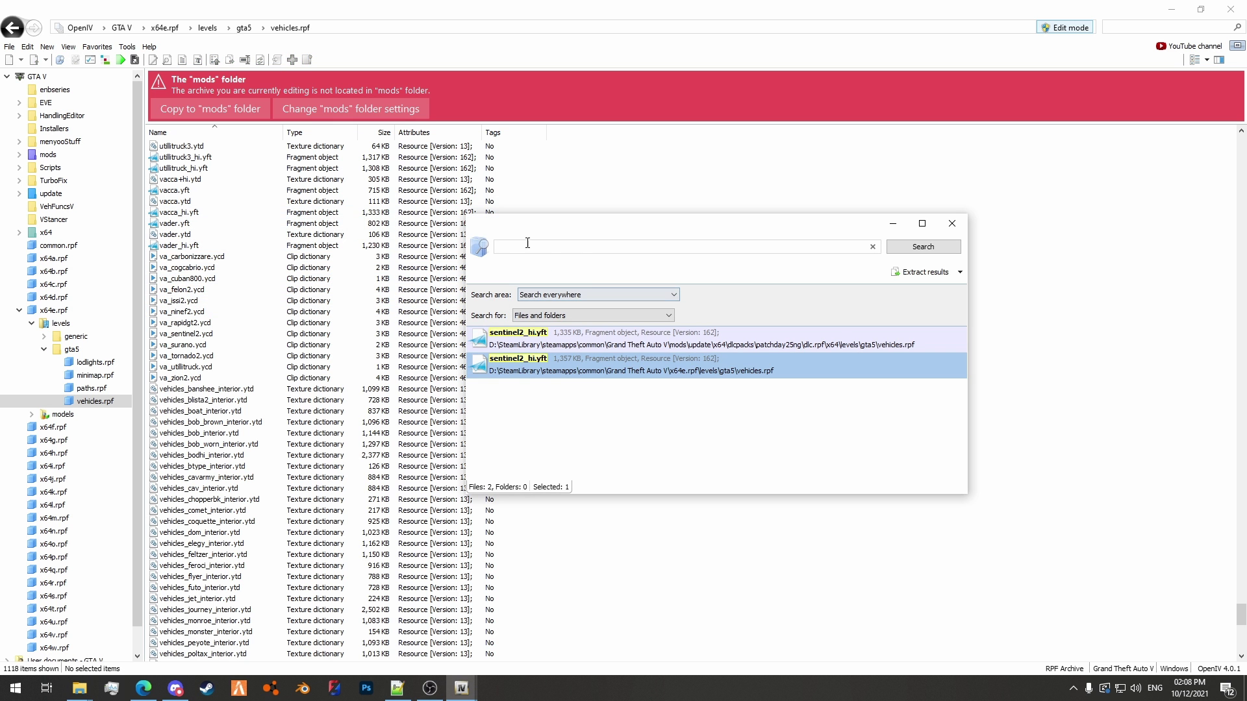
{"action": "left_click_drag", "start_coordinate": [570, 247], "coordinate": [389, 255]}
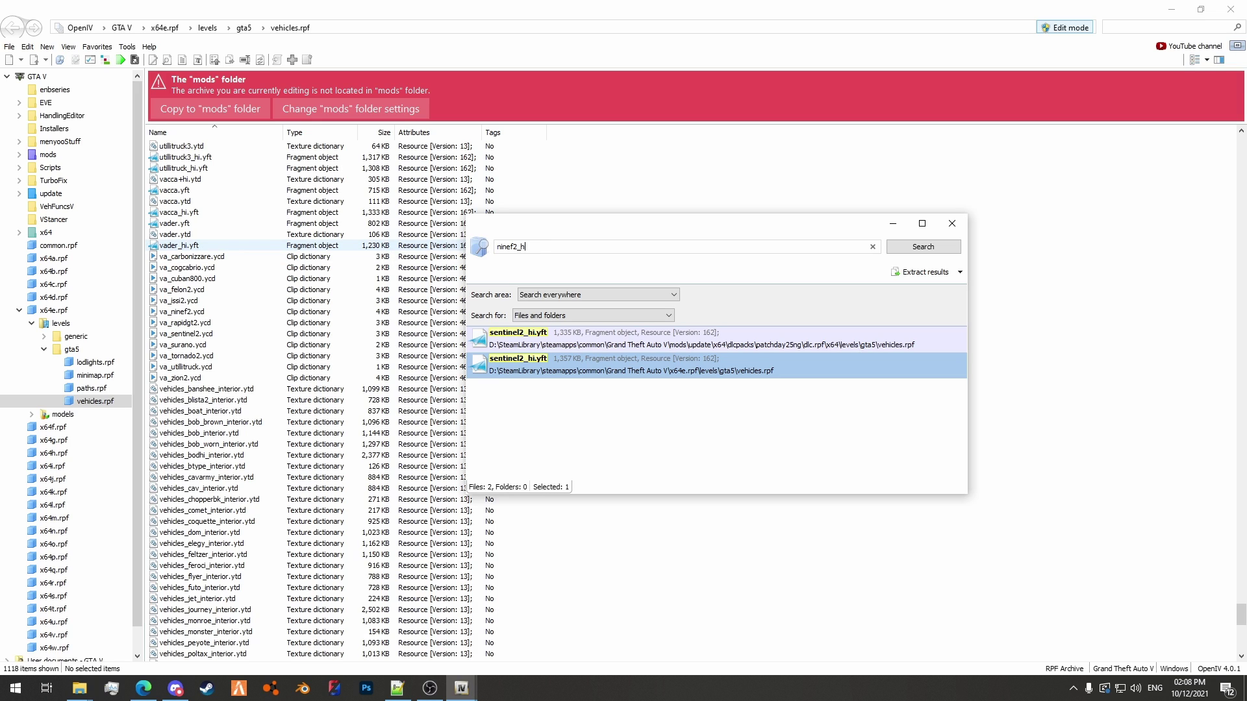
{"action": "key", "text": "Return"}
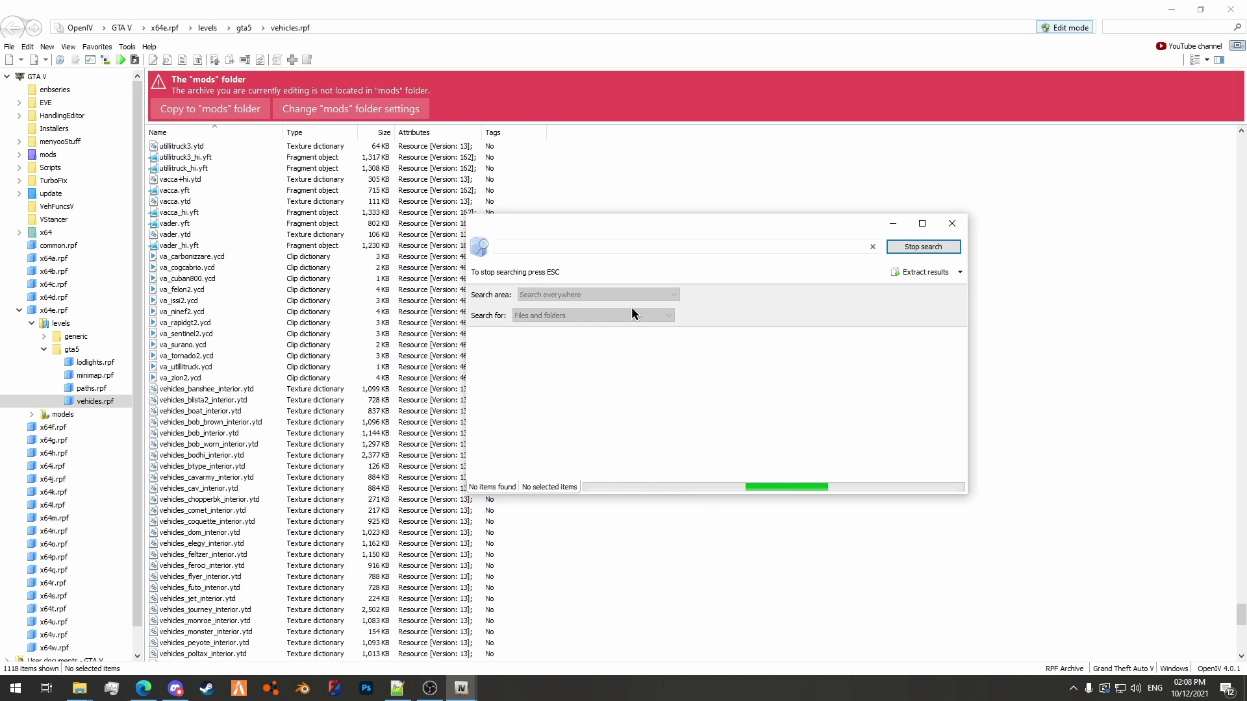
{"action": "double_click", "coordinate": [650, 344]}
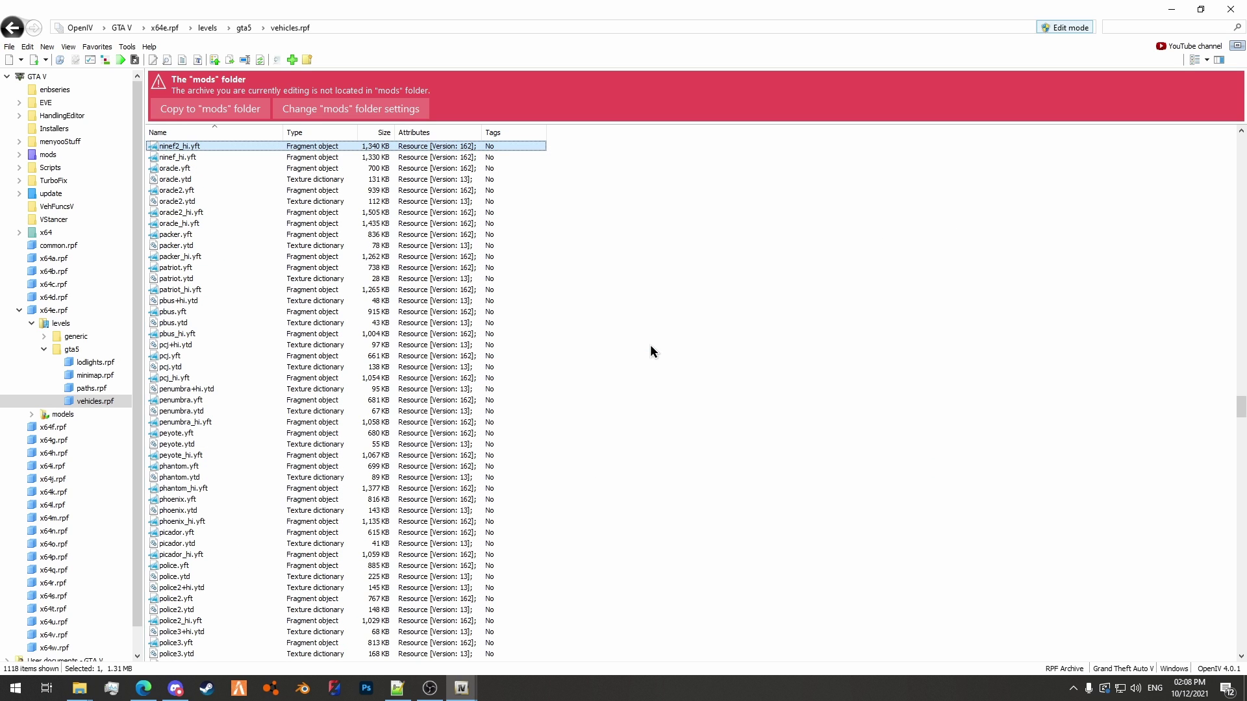
{"action": "scroll", "coordinate": [267, 240], "scroll_direction": "up", "scroll_amount": 3}
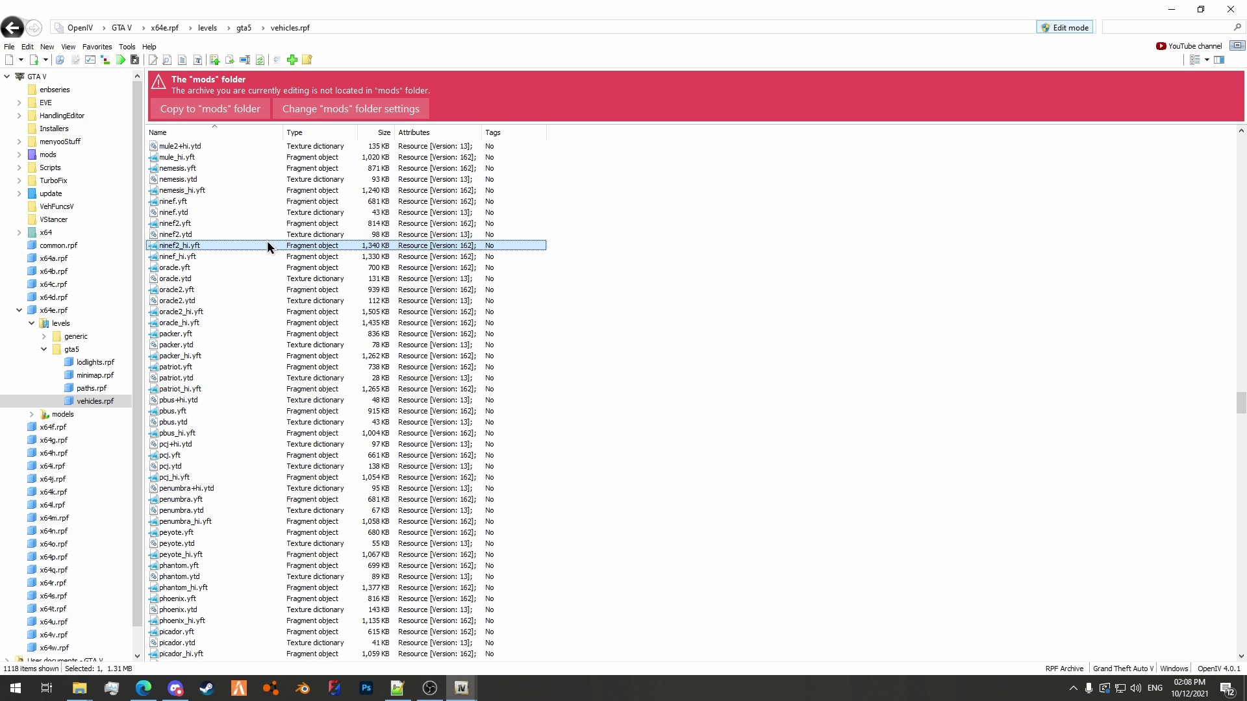
{"action": "left_click", "coordinate": [184, 224], "text": "shift"}
{"action": "left_click", "coordinate": [185, 223]}
{"action": "left_click", "coordinate": [190, 245], "text": "shift"}
{"action": "left_click_drag", "start_coordinate": [191, 236], "coordinate": [253, 378]}
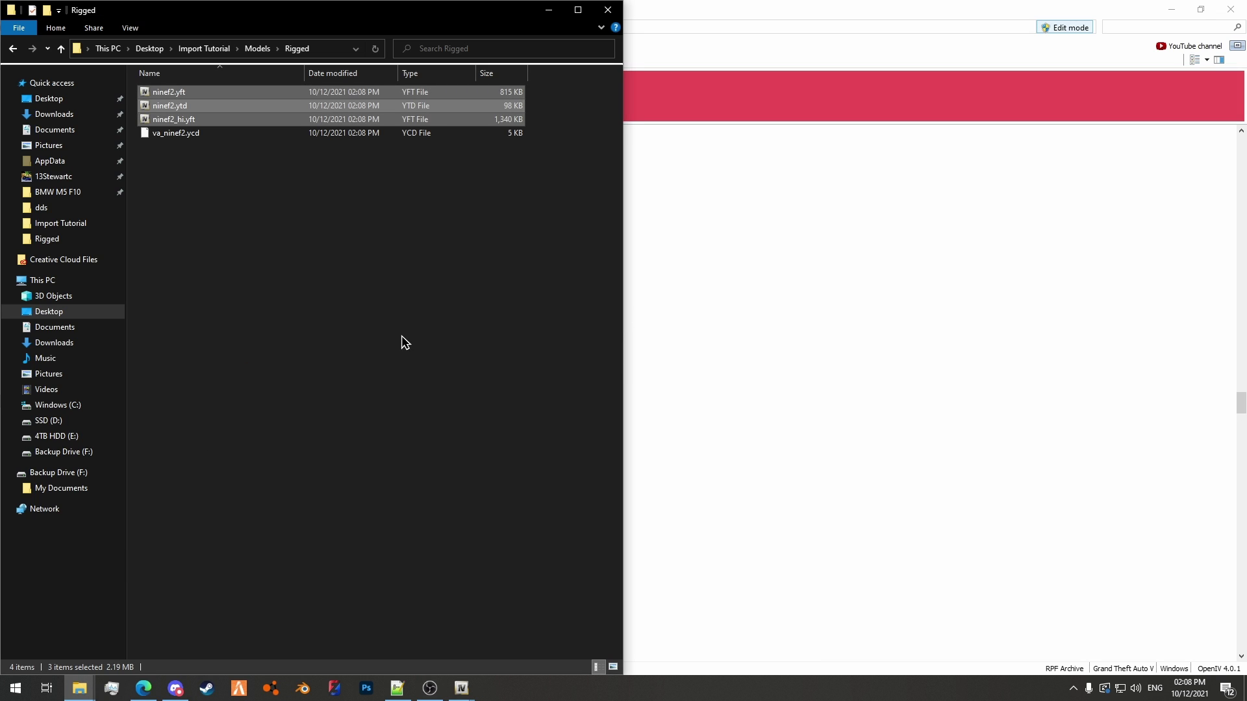
{"action": "left_click", "coordinate": [245, 422]}
Switch to ZModeler and import ninef2_hi.yft from the Rigged folder with Slice to parts enabled.
{"action": "left_click", "coordinate": [335, 688]}
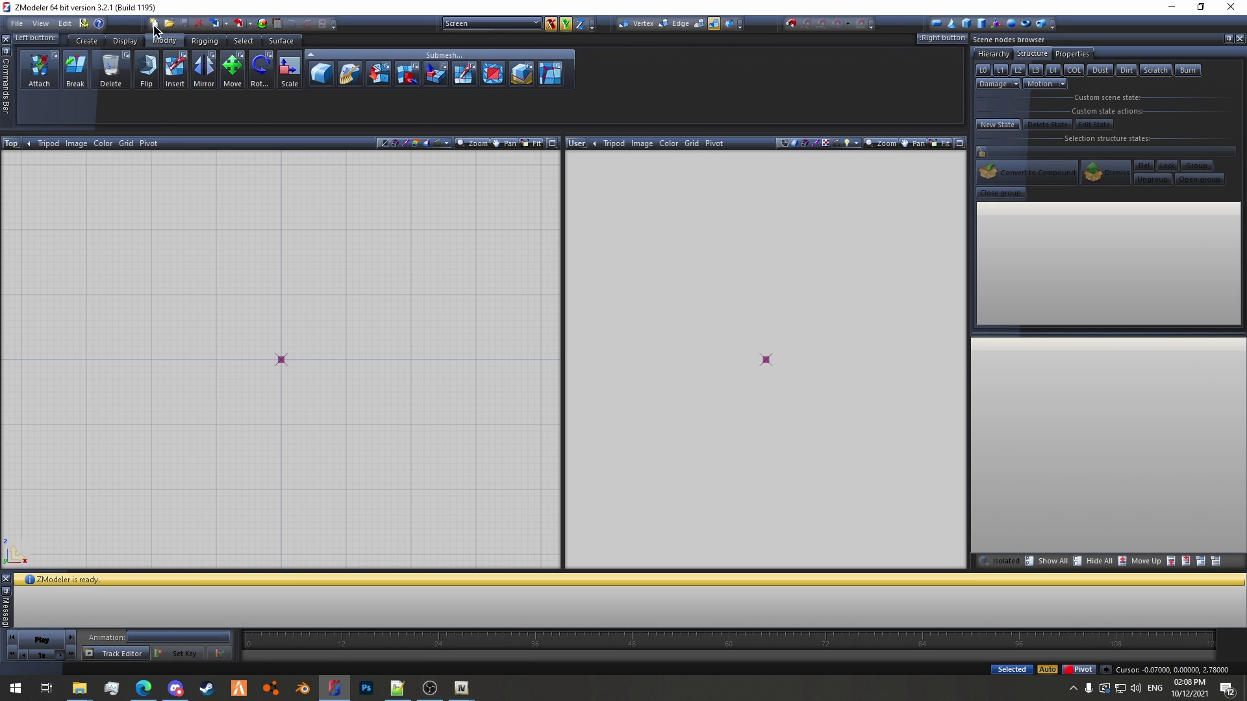
{"action": "left_click", "coordinate": [19, 24]}
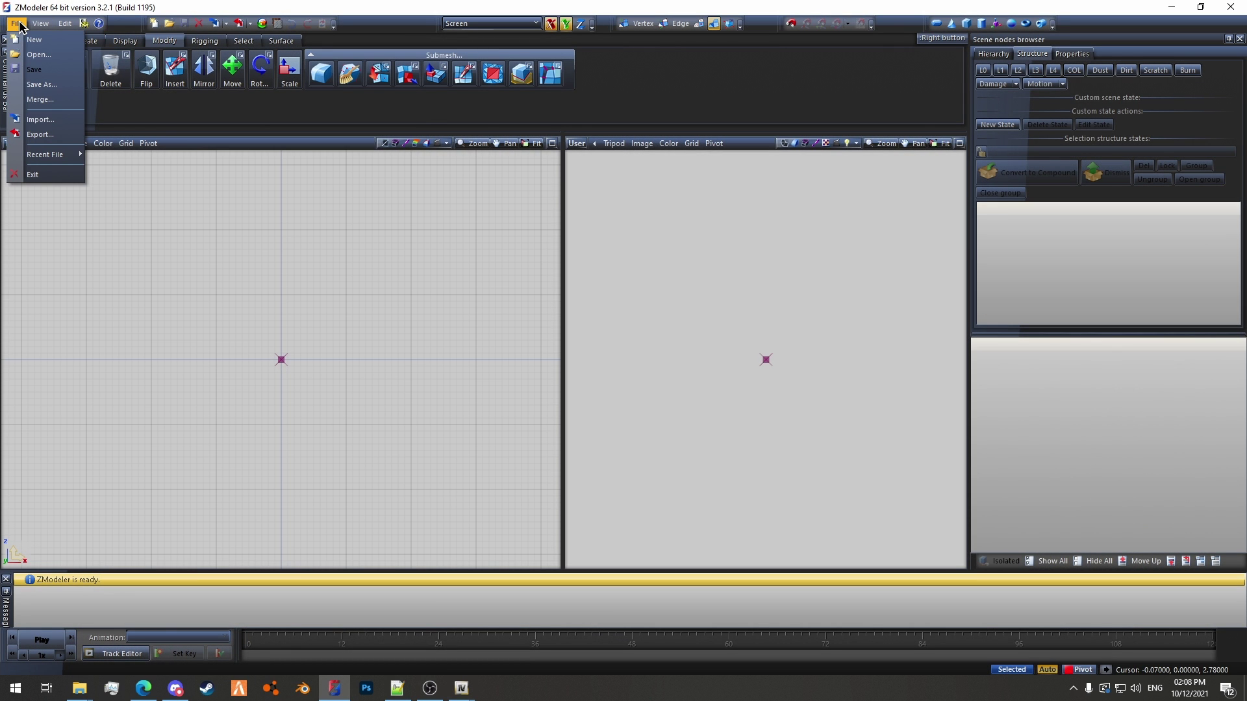
{"action": "left_click", "coordinate": [40, 120]}
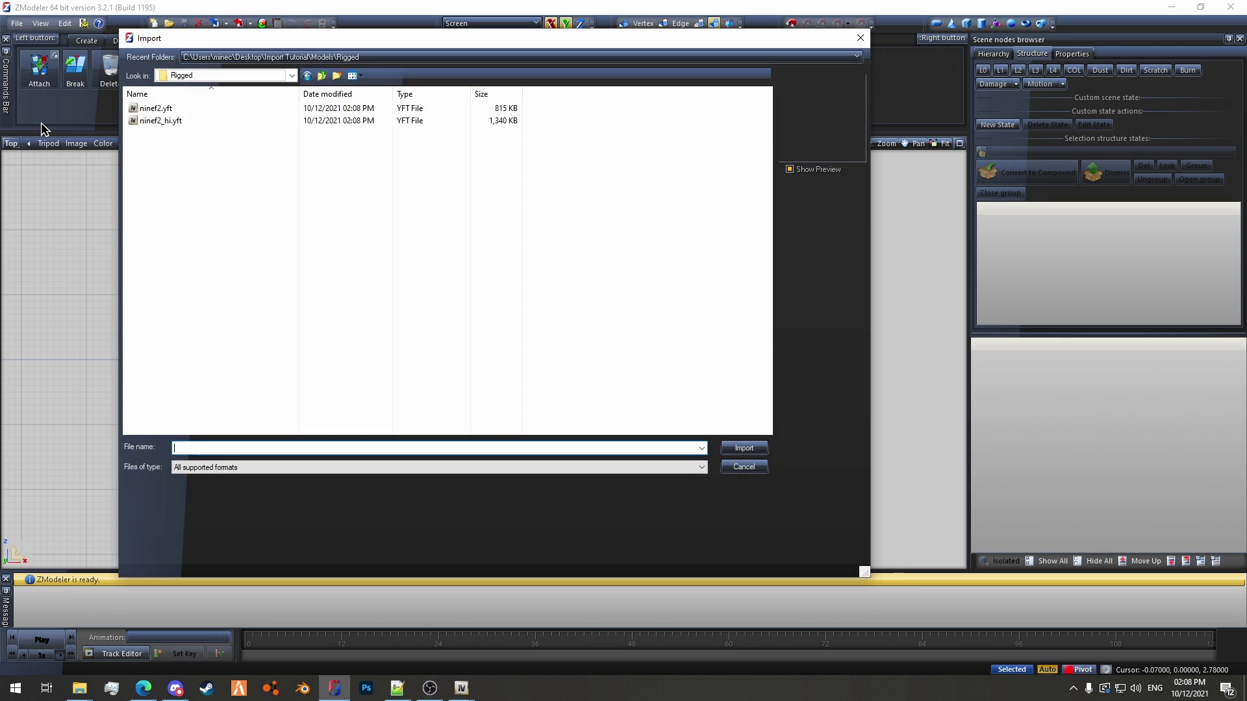
{"action": "left_click", "coordinate": [173, 122]}
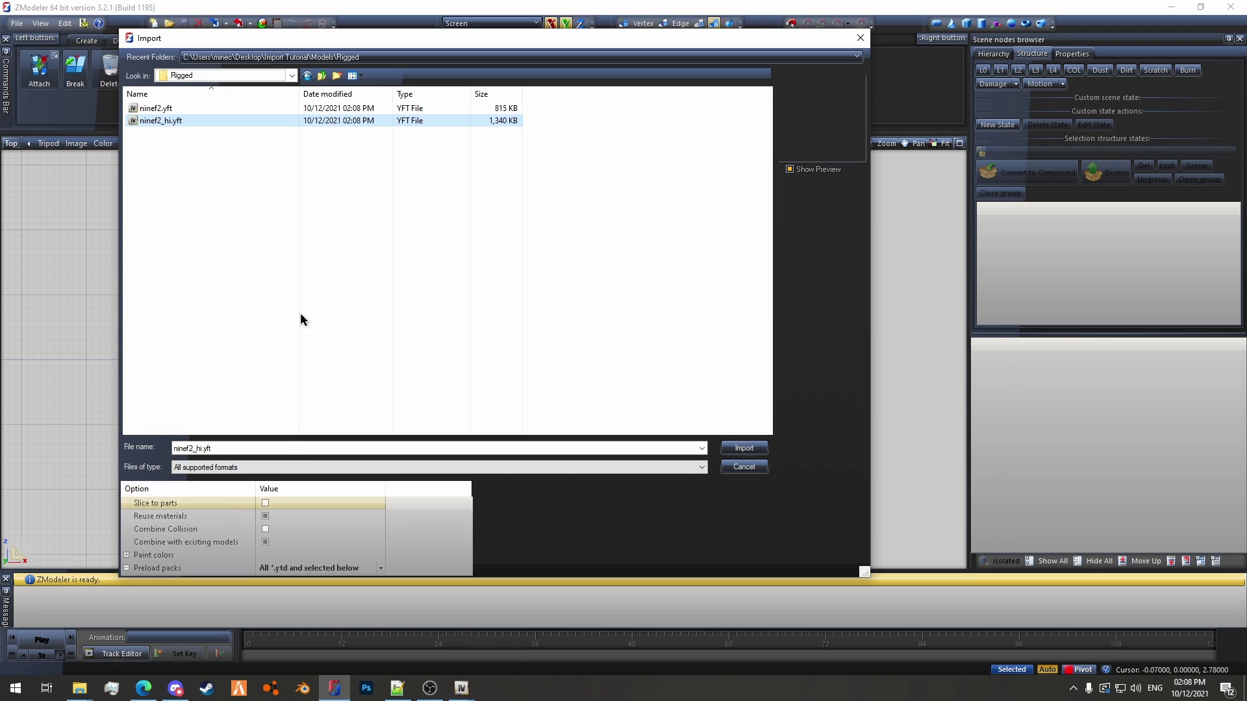
{"action": "left_click", "coordinate": [290, 504]}
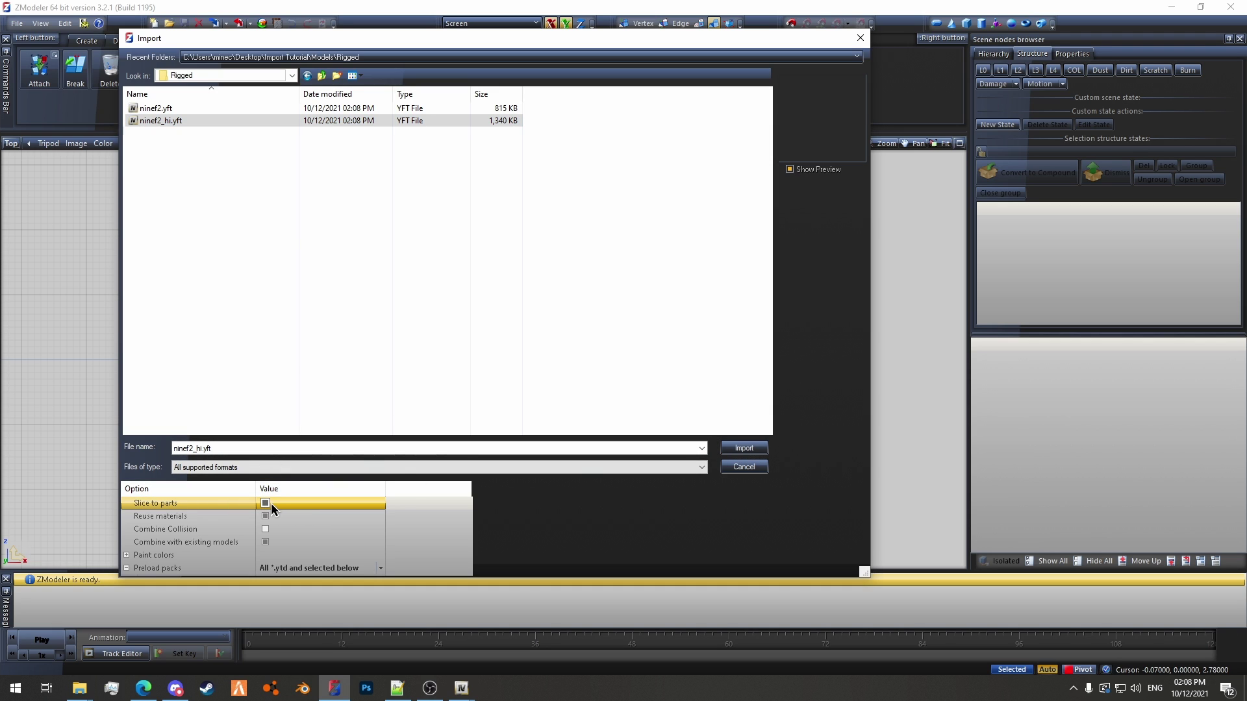
{"action": "left_click", "coordinate": [745, 448]}
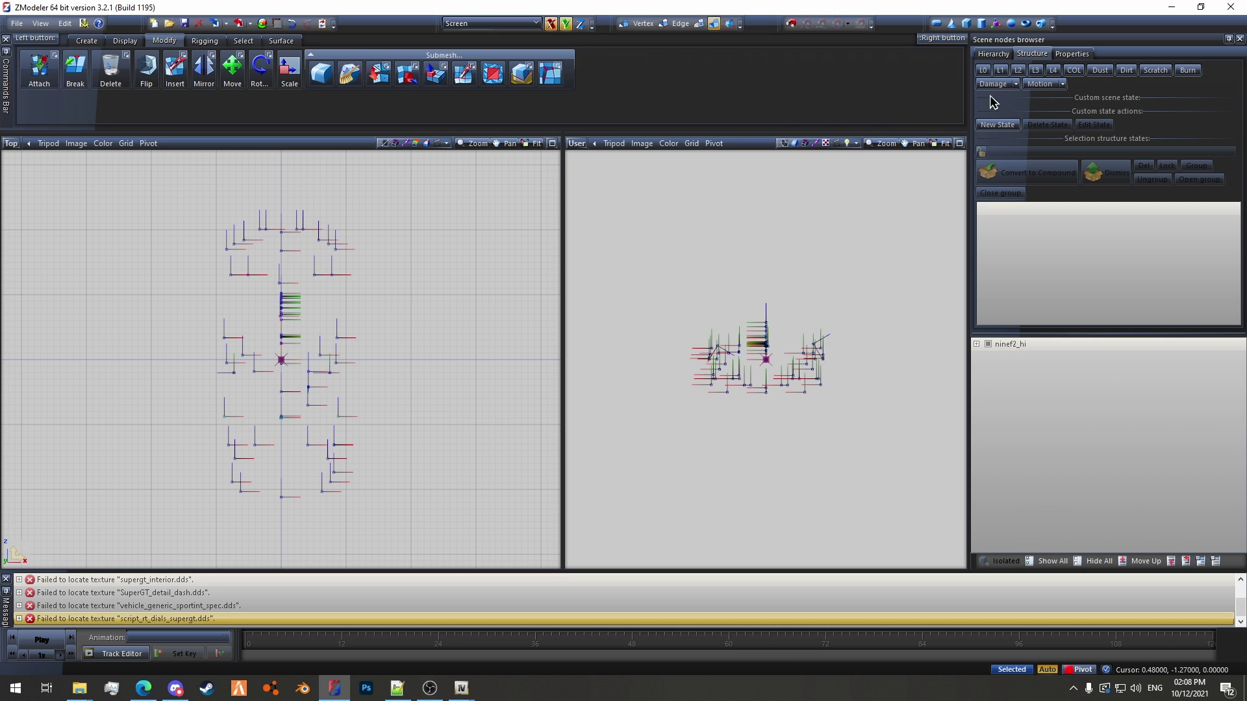
Display the L0 level of the imported car in a maximized User viewport.
{"action": "left_click", "coordinate": [983, 69]}
{"action": "left_click", "coordinate": [959, 145]}
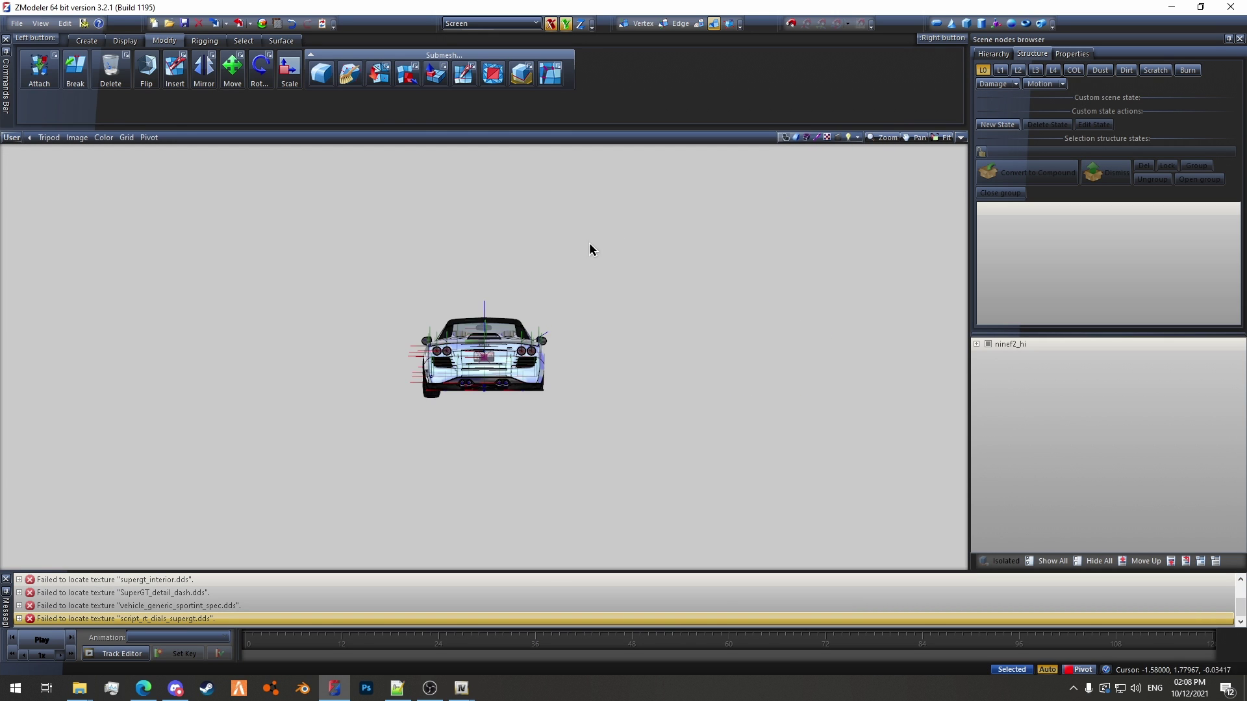
{"action": "middle_click_drag", "start_coordinate": [593, 247], "coordinate": [861, 448]}
{"action": "scroll", "coordinate": [537, 303], "scroll_direction": "up", "scroll_amount": 5}
{"action": "middle_click_drag", "start_coordinate": [537, 303], "coordinate": [549, 271]}
{"action": "scroll", "coordinate": [549, 270], "scroll_direction": "up", "scroll_amount": 2}
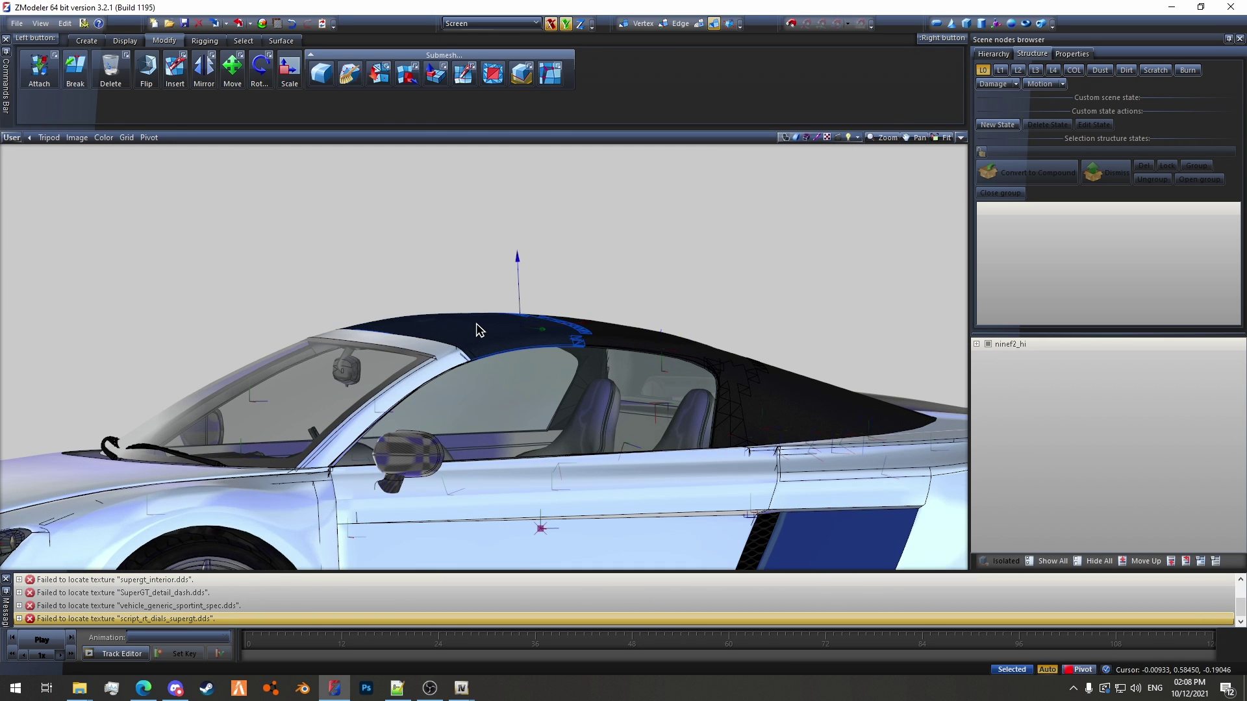
Examine the car's soft-top roof and side panels for the seams between the sliced parts.
{"action": "middle_click_drag", "start_coordinate": [476, 324], "coordinate": [464, 324], "text": "alt"}
{"action": "middle_click_drag", "start_coordinate": [582, 322], "coordinate": [454, 254]}
{"action": "scroll", "coordinate": [457, 259], "scroll_direction": "down", "scroll_amount": 3}
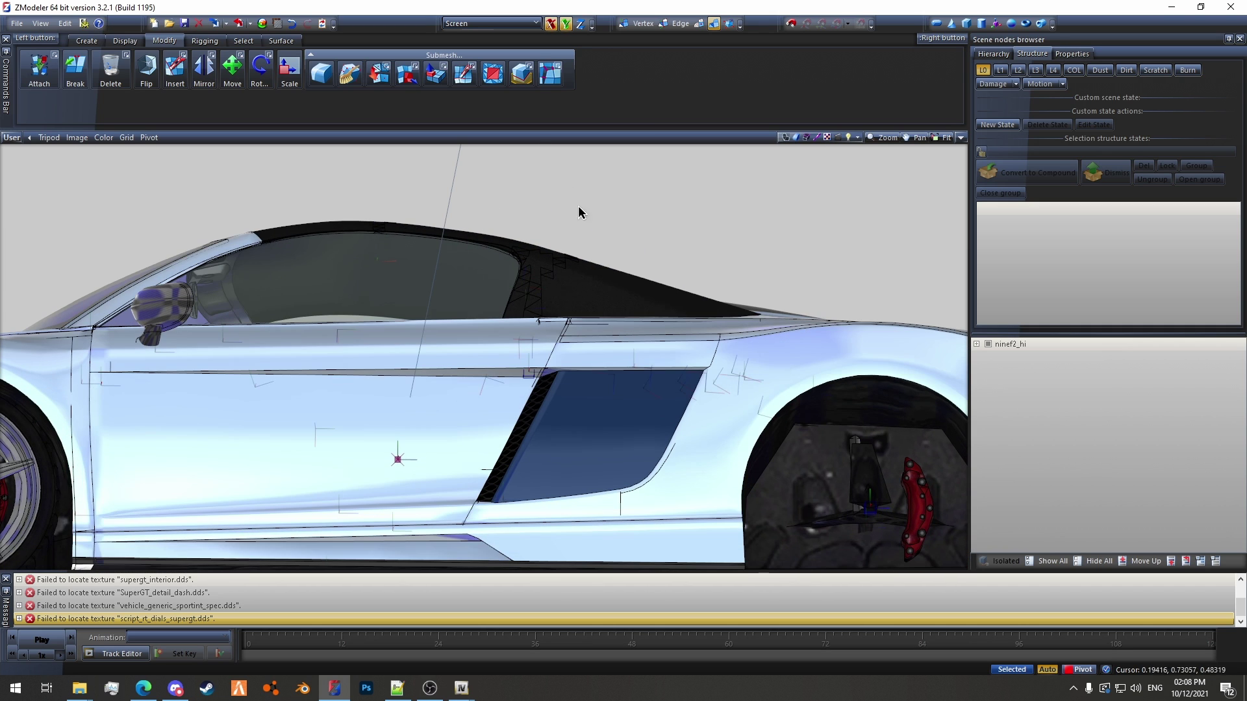
{"action": "middle_click_drag", "start_coordinate": [576, 194], "coordinate": [629, 338]}
{"action": "scroll", "coordinate": [556, 305], "scroll_direction": "up", "scroll_amount": 3}
{"action": "scroll", "coordinate": [557, 299], "scroll_direction": "up", "scroll_amount": 1}
{"action": "scroll", "coordinate": [587, 362], "scroll_direction": "down", "scroll_amount": 2}
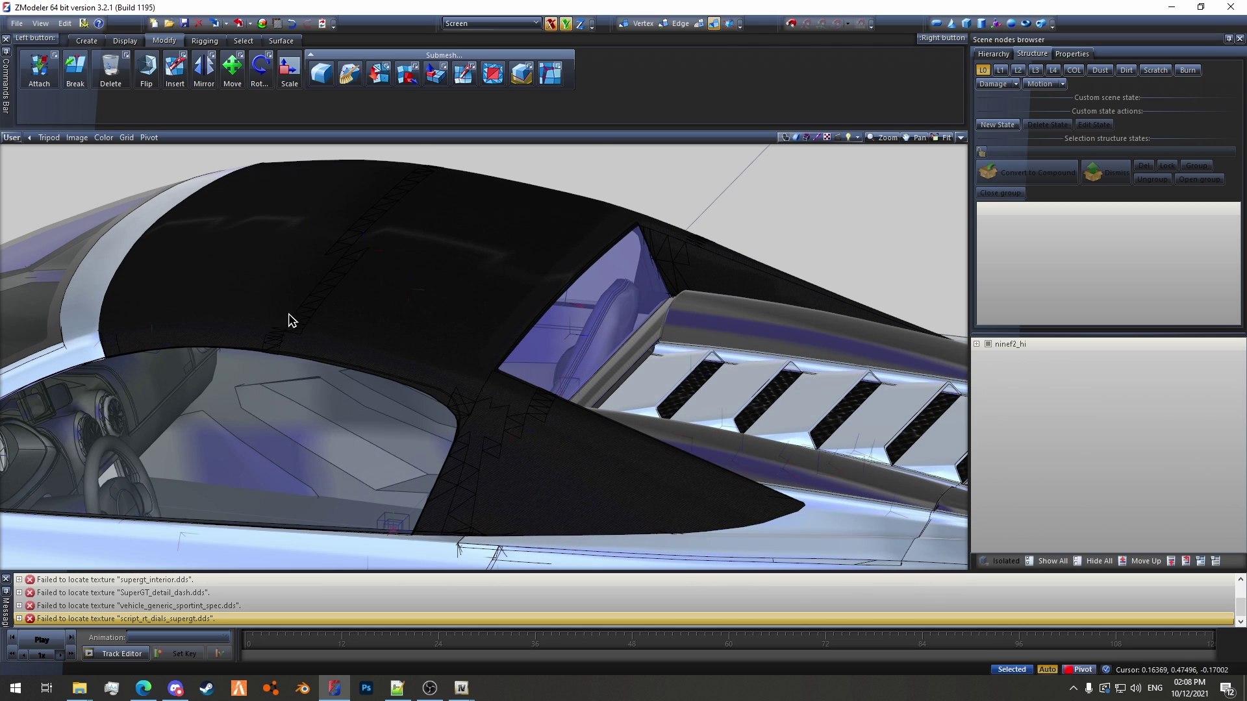
{"action": "mouse_move", "coordinate": [389, 226]}
{"action": "middle_mouse_down"}
{"action": "mouse_move", "coordinate": [326, 292]}
{"action": "mouse_move", "coordinate": [383, 214]}
{"action": "middle_mouse_up"}
{"action": "scroll", "coordinate": [507, 212], "scroll_direction": "down", "scroll_amount": 2}
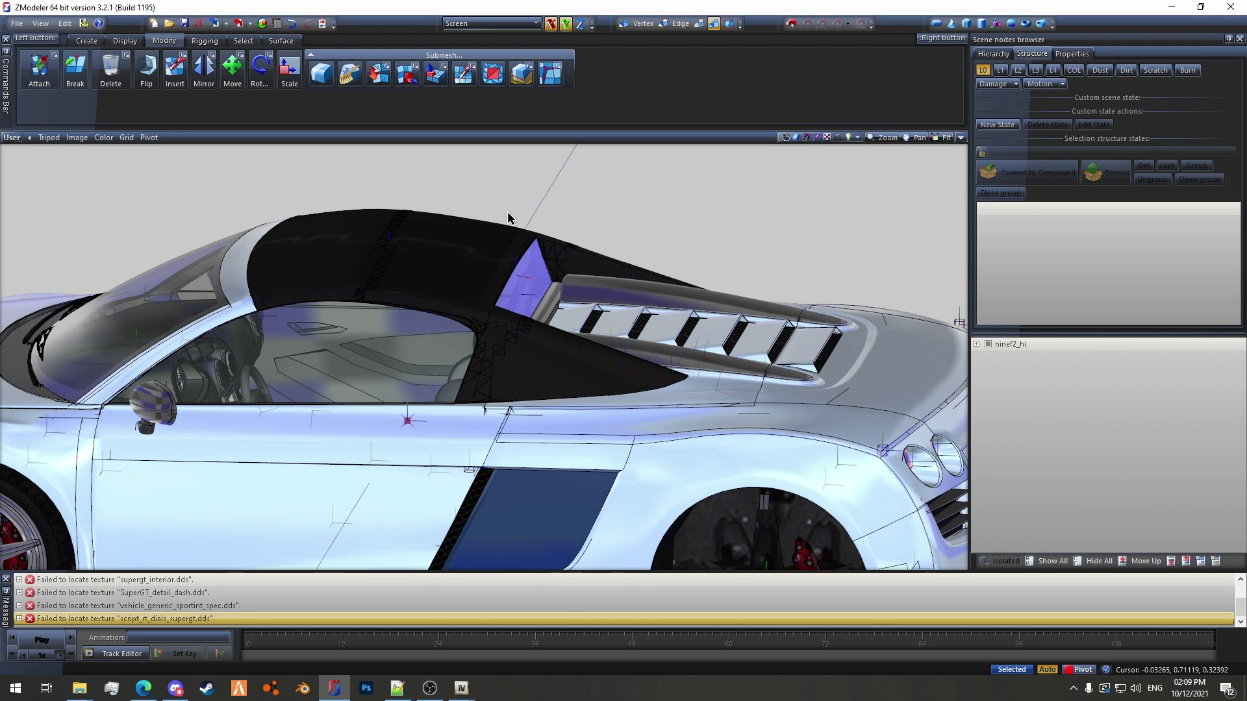
{"action": "middle_click_drag", "start_coordinate": [508, 214], "coordinate": [517, 207]}
{"action": "scroll", "coordinate": [409, 209], "scroll_direction": "up", "scroll_amount": 3}
{"action": "mouse_move", "coordinate": [409, 216]}
{"action": "middle_mouse_down"}
{"action": "mouse_move", "coordinate": [393, 225]}
{"action": "mouse_move", "coordinate": [395, 202]}
{"action": "middle_mouse_up"}
{"action": "scroll", "coordinate": [401, 200], "scroll_direction": "down", "scroll_amount": 2}
{"action": "scroll", "coordinate": [395, 205], "scroll_direction": "up", "scroll_amount": 3}
{"action": "left_click", "coordinate": [375, 304]}
{"action": "left_click", "coordinate": [527, 311]}
{"action": "scroll", "coordinate": [472, 170], "scroll_direction": "down", "scroll_amount": 3}
{"action": "mouse_move", "coordinate": [472, 170]}
{"action": "middle_mouse_down"}
{"action": "mouse_move", "coordinate": [453, 166]}
{"action": "mouse_move", "coordinate": [469, 170]}
{"action": "middle_mouse_up"}
{"action": "scroll", "coordinate": [461, 165], "scroll_direction": "down", "scroll_amount": 1}
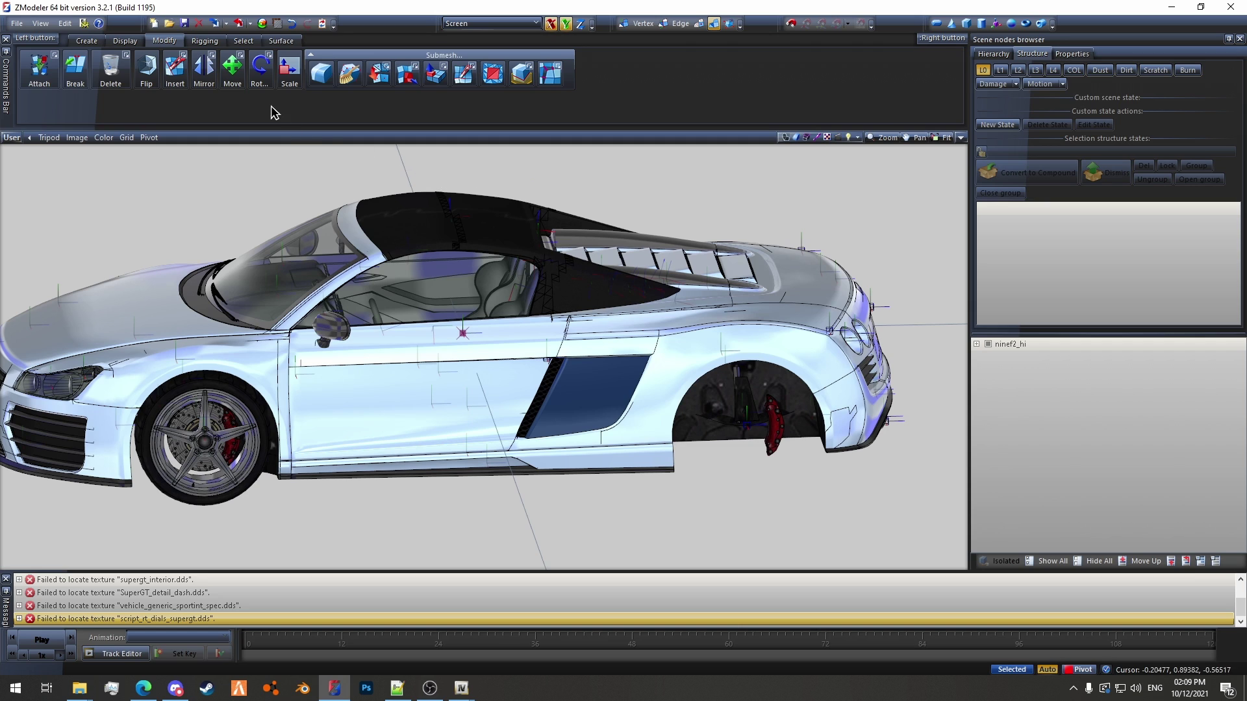
{"action": "middle_click_drag", "start_coordinate": [286, 200], "coordinate": [258, 188]}
Undo the sliced import and import ninef2_hi.yft again with Slice to parts disabled.
{"action": "left_click", "coordinate": [291, 23]}
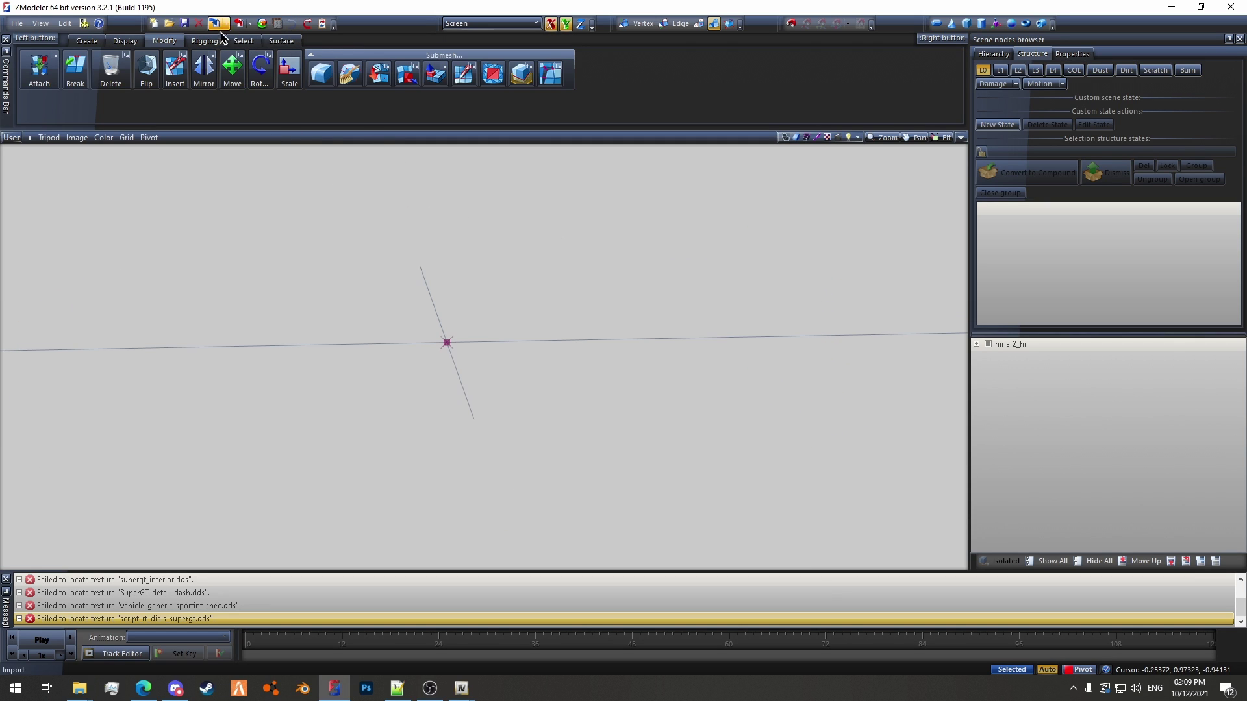
{"action": "left_click", "coordinate": [215, 23]}
{"action": "left_click", "coordinate": [161, 121]}
{"action": "left_click", "coordinate": [266, 504]}
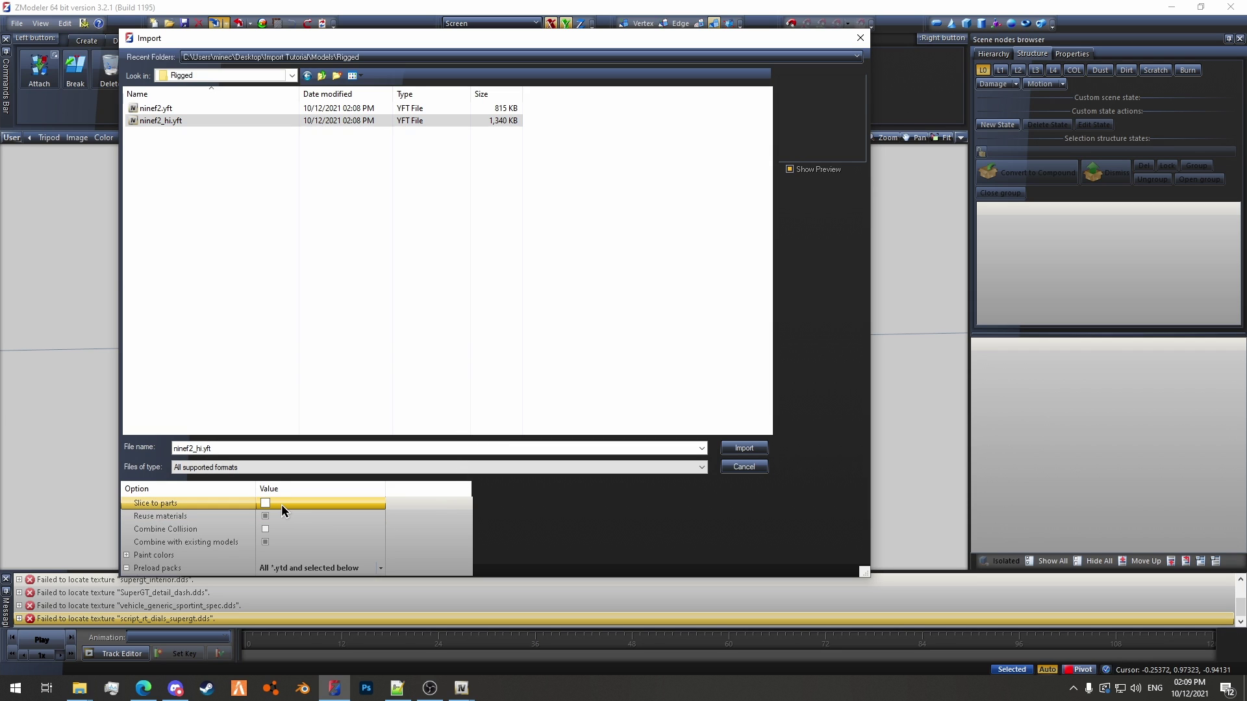
{"action": "scroll", "coordinate": [282, 504], "scroll_direction": "down", "scroll_amount": 2}
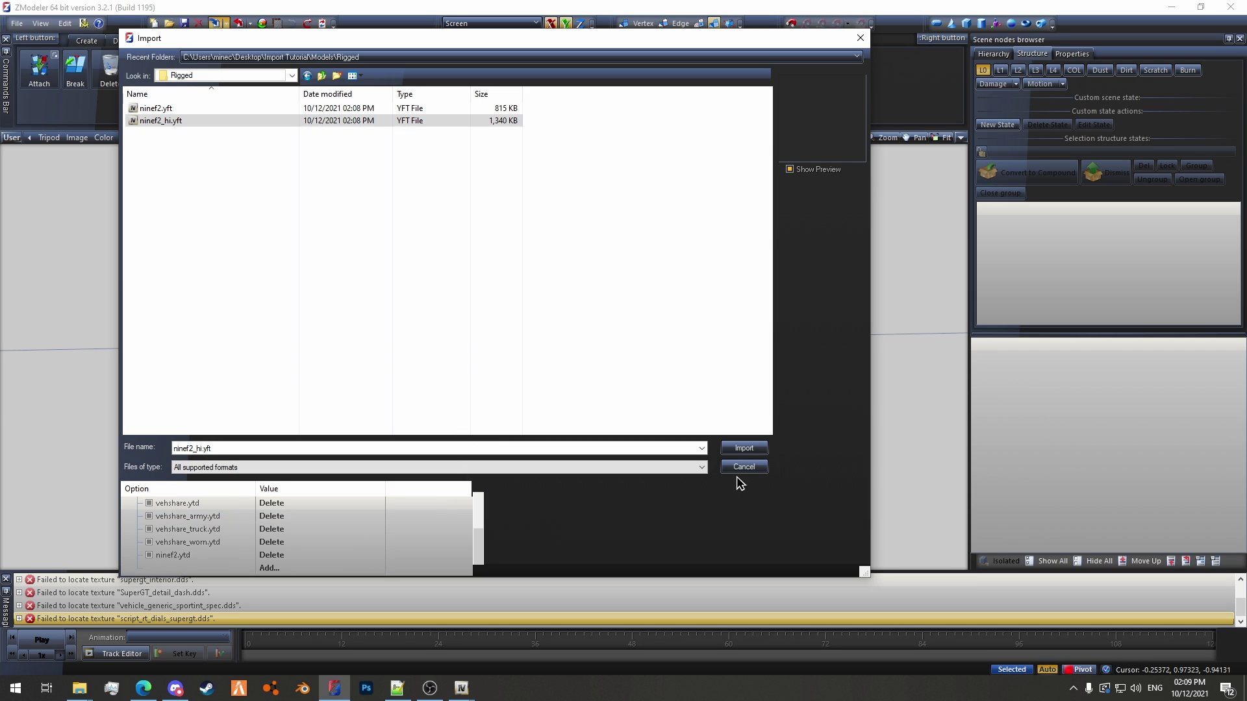
{"action": "left_click", "coordinate": [744, 449]}
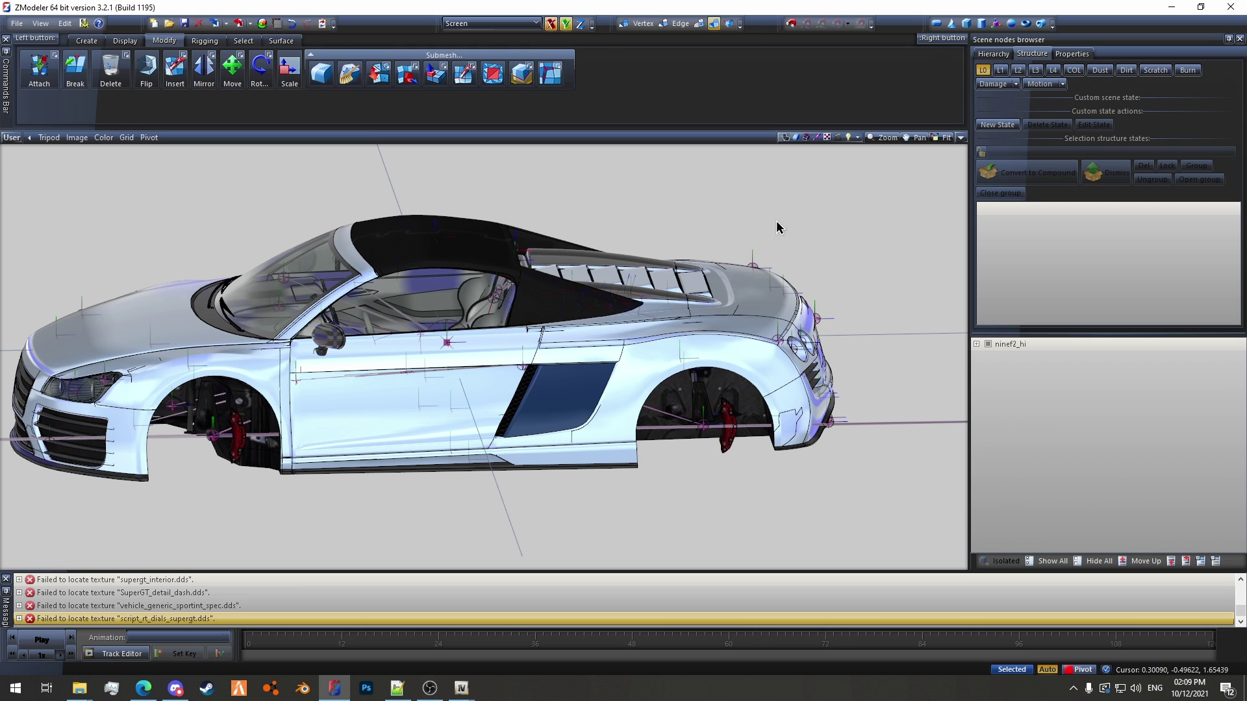
Examine the unsliced car's soft-top roof for seams, from close up and from farther away.
{"action": "scroll", "coordinate": [426, 228], "scroll_direction": "up", "scroll_amount": 8}
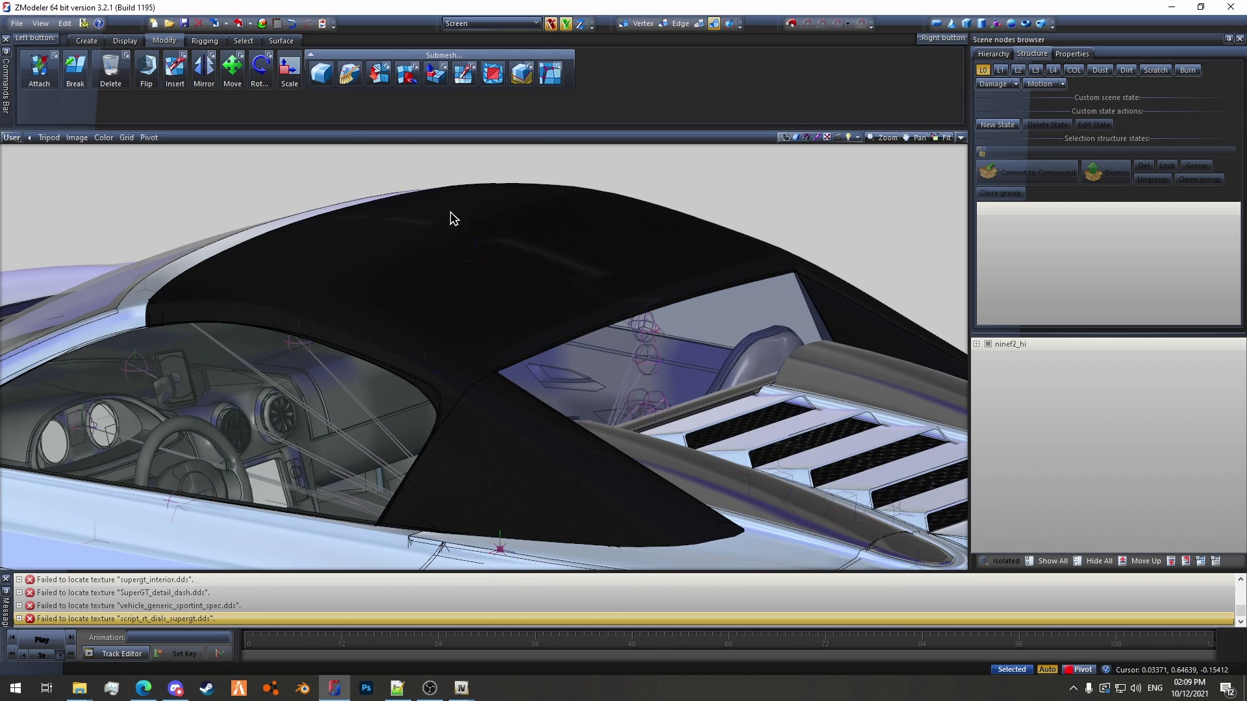
{"action": "left_click", "coordinate": [506, 213]}
{"action": "scroll", "coordinate": [525, 218], "scroll_direction": "down", "scroll_amount": 4}
{"action": "scroll", "coordinate": [520, 213], "scroll_direction": "down", "scroll_amount": 4}
{"action": "middle_click_drag", "start_coordinate": [432, 255], "coordinate": [469, 240]}
Expand ninef2_hi in the scene tree, hide the .mesh node to inspect the bare skeleton, and show the mesh again.
{"action": "left_click", "coordinate": [976, 344]}
{"action": "left_click", "coordinate": [1008, 368]}
{"action": "left_click", "coordinate": [997, 370]}
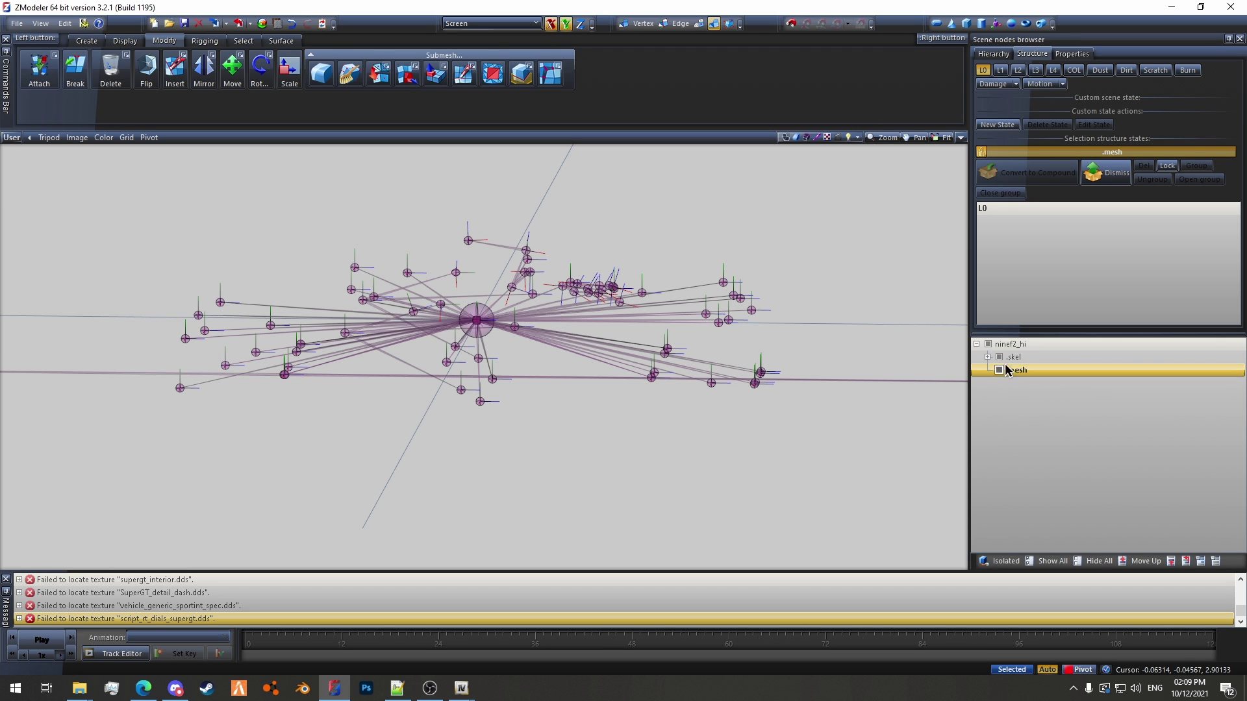
{"action": "left_click", "coordinate": [999, 370]}
{"action": "middle_click_drag", "start_coordinate": [510, 208], "coordinate": [446, 203]}
{"action": "scroll", "coordinate": [440, 208], "scroll_direction": "up", "scroll_amount": 5}
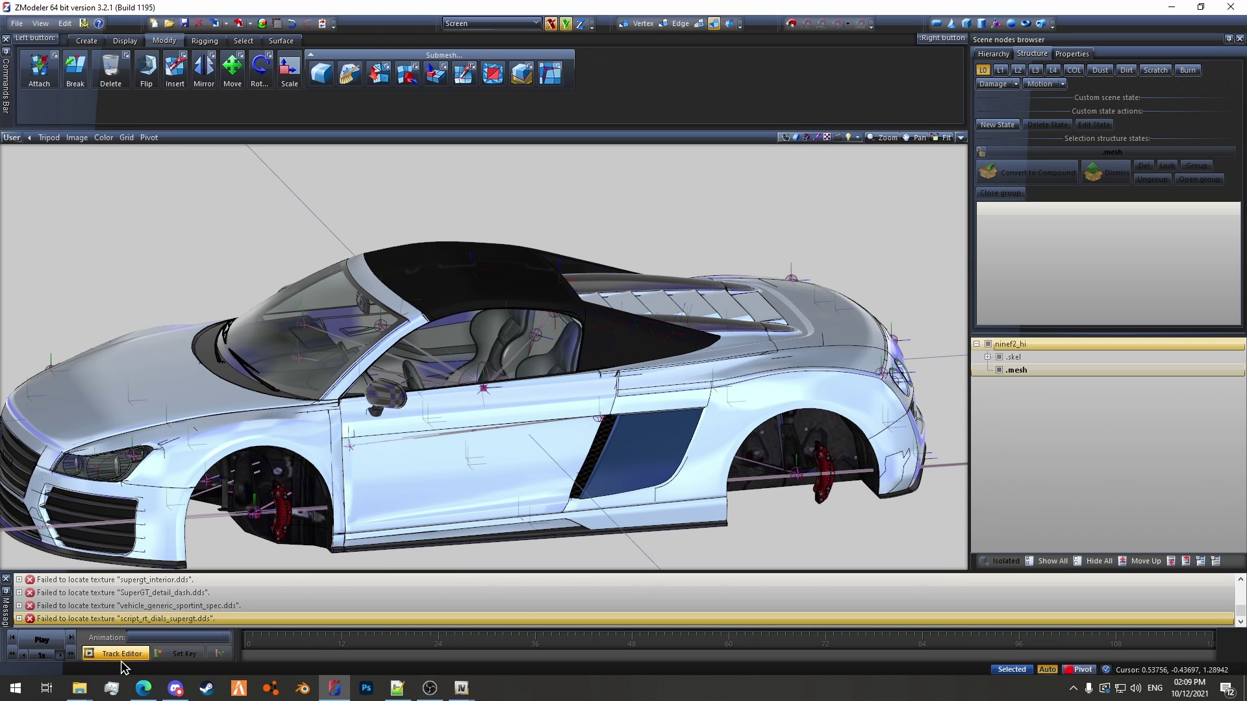
{"action": "left_click", "coordinate": [48, 28]}
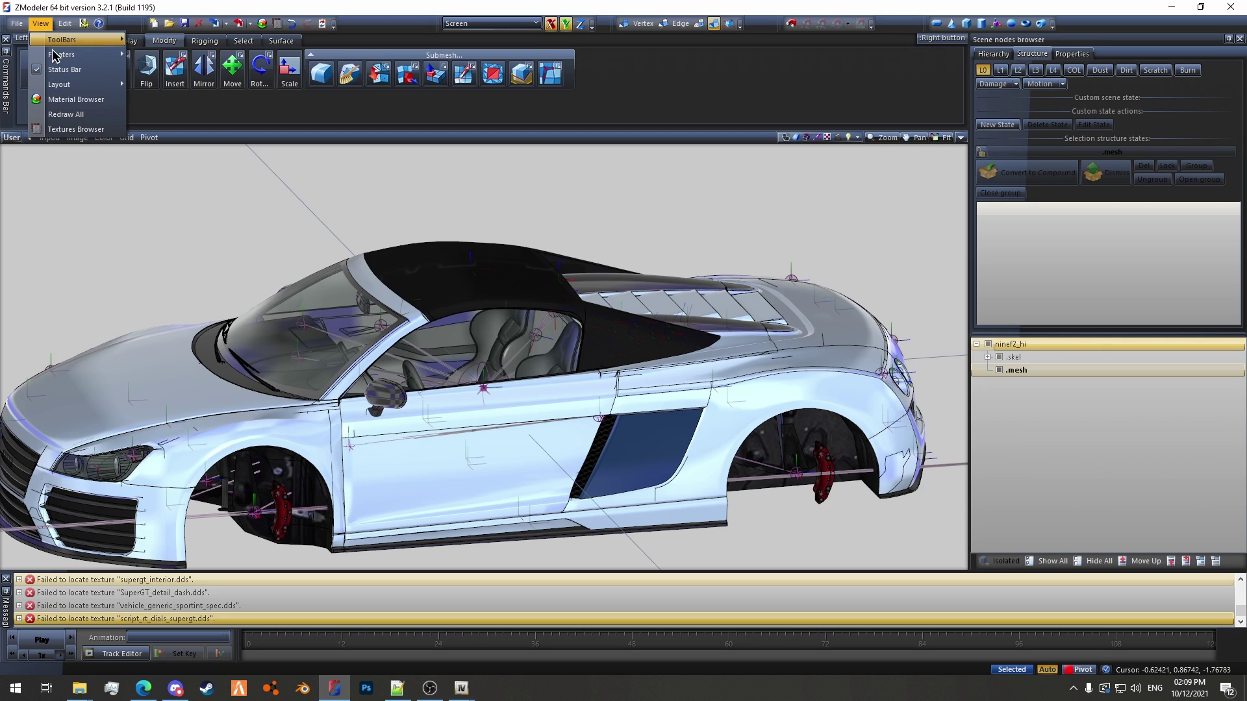
{"action": "mouse_move", "coordinate": [60, 47]}
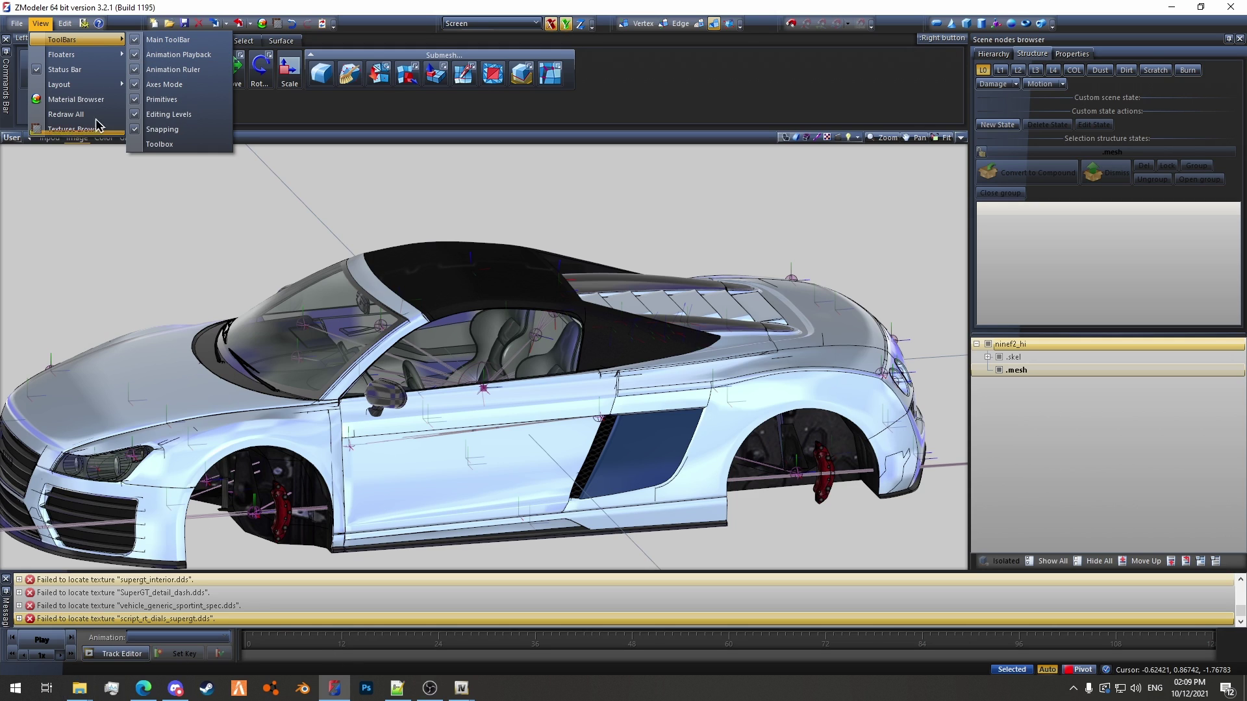
{"action": "left_click", "coordinate": [40, 24]}
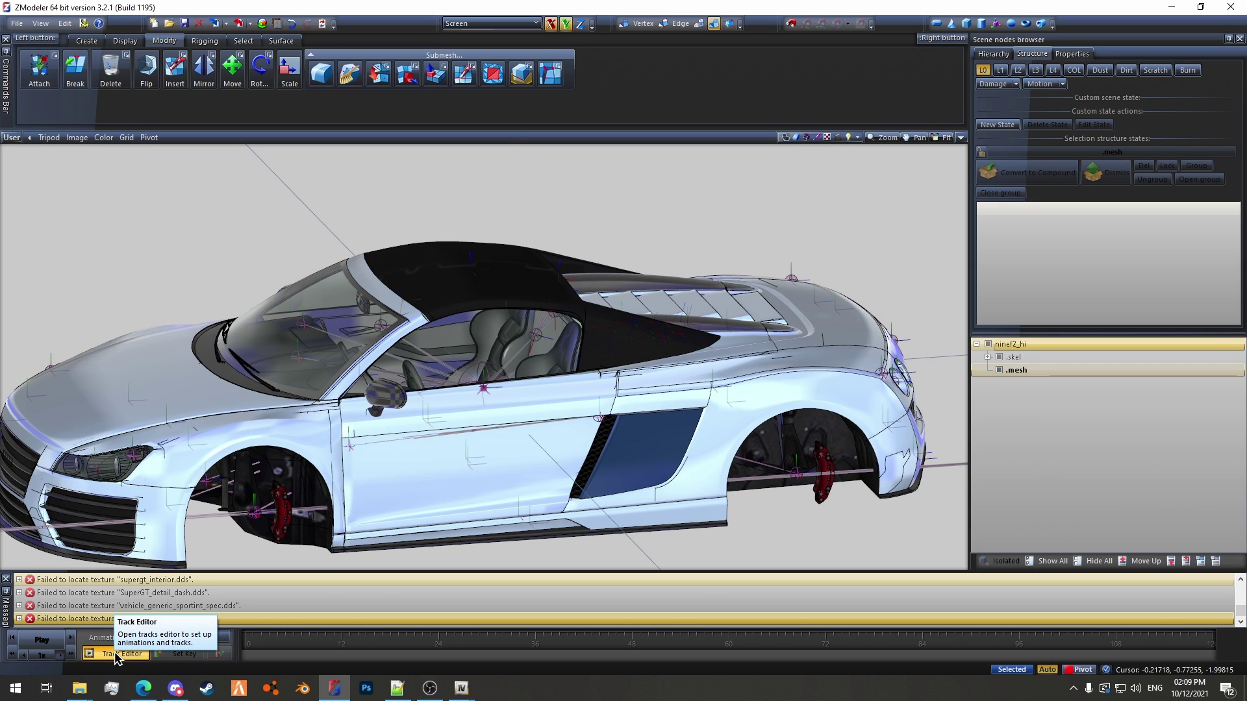
Open the Track Editor and load the animation file va_ninef2.ycd from the Rigged folder.
{"action": "left_click", "coordinate": [116, 655]}
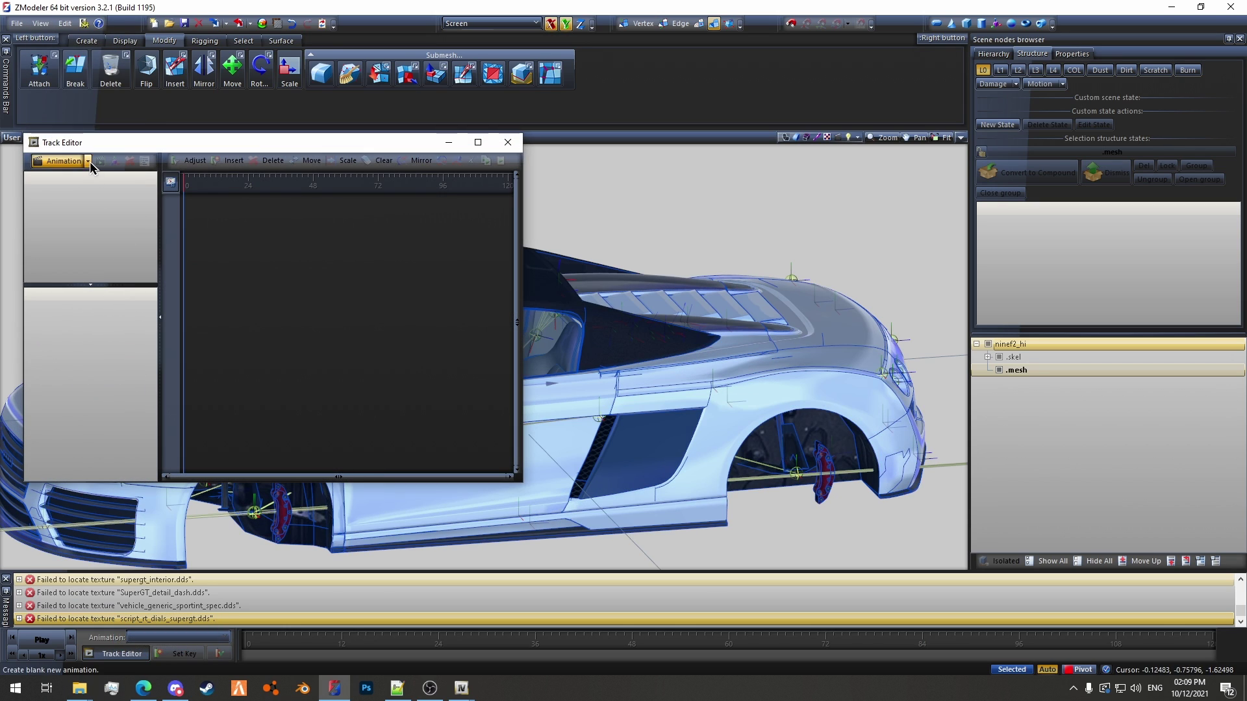
{"action": "left_click", "coordinate": [88, 161]}
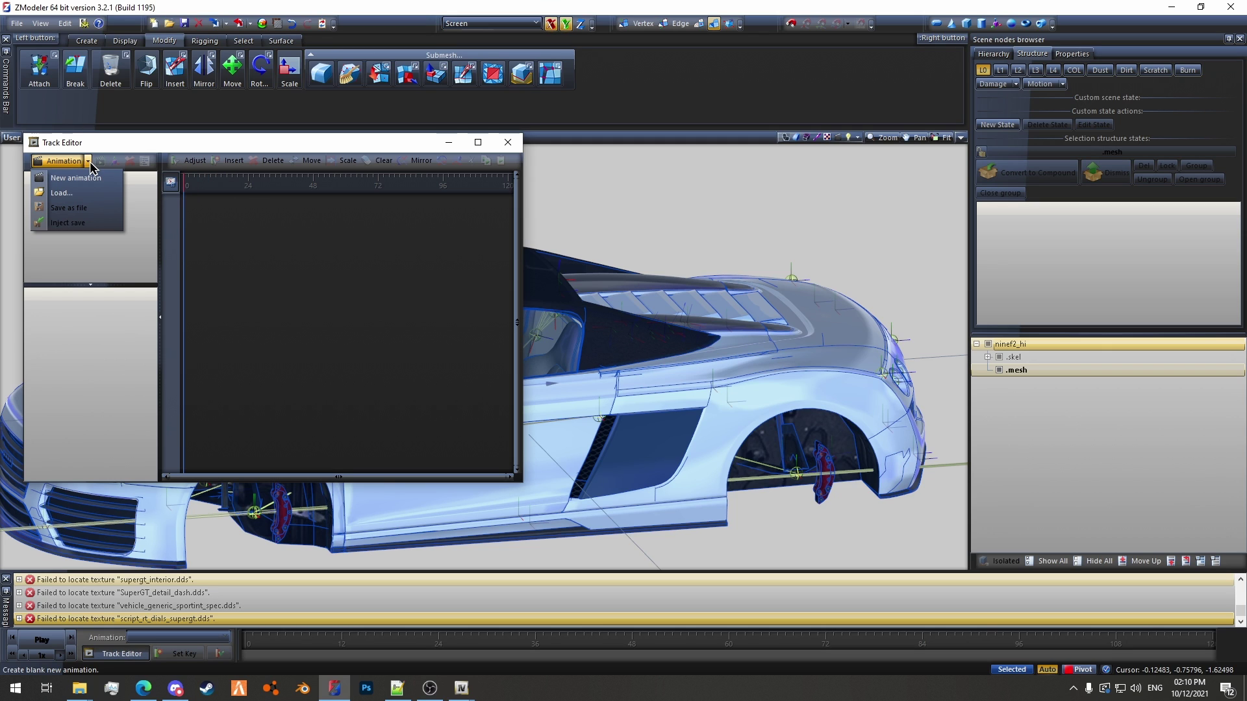
{"action": "left_click", "coordinate": [85, 198]}
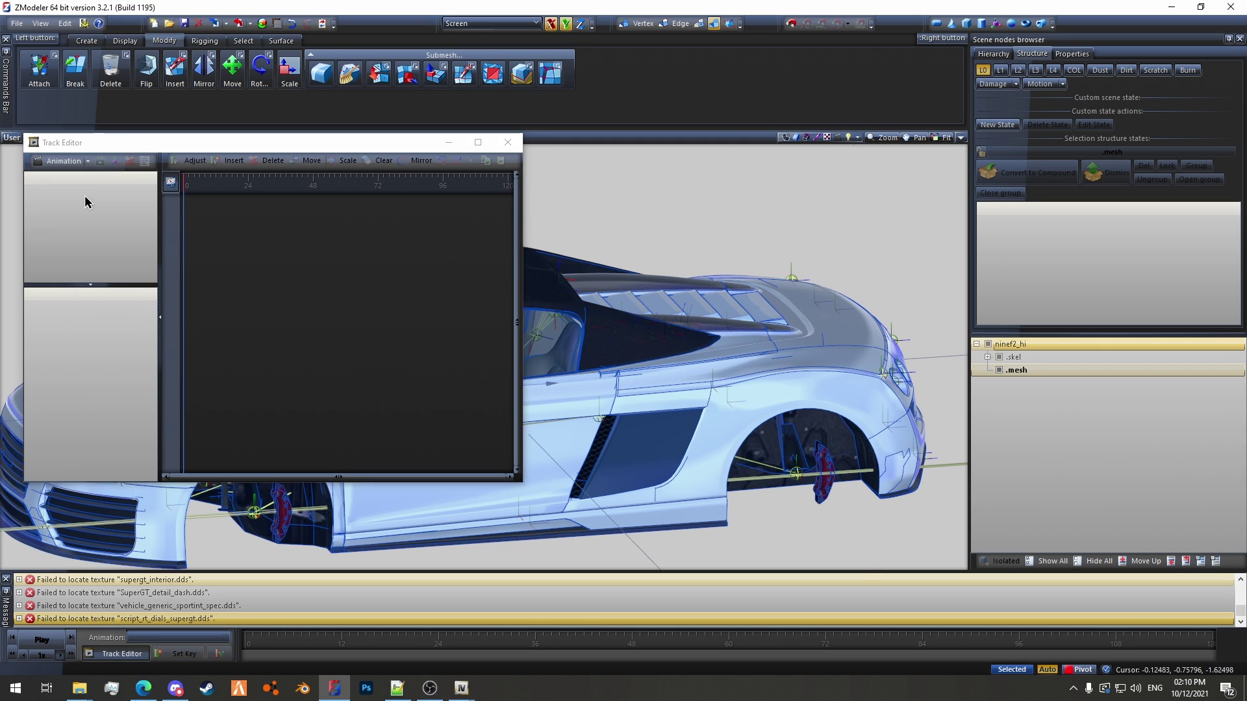
{"action": "left_click", "coordinate": [145, 111]}
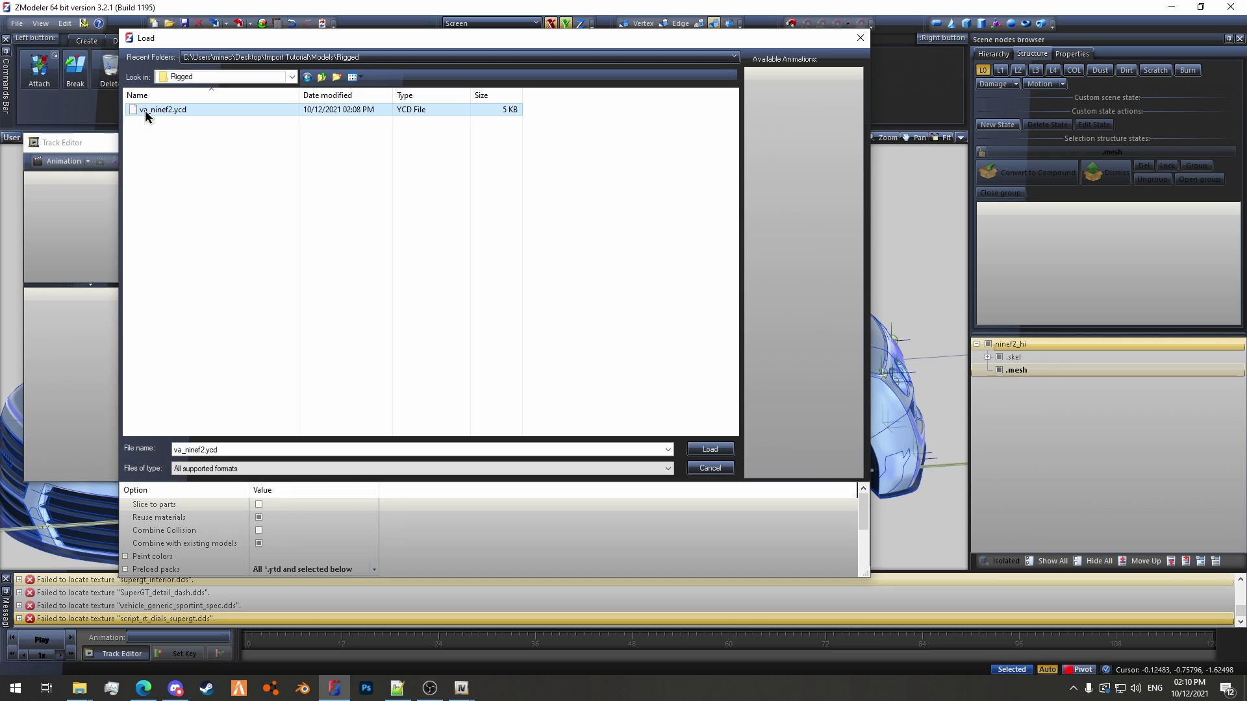
{"action": "scroll", "coordinate": [323, 533], "scroll_direction": "down", "scroll_amount": 5}
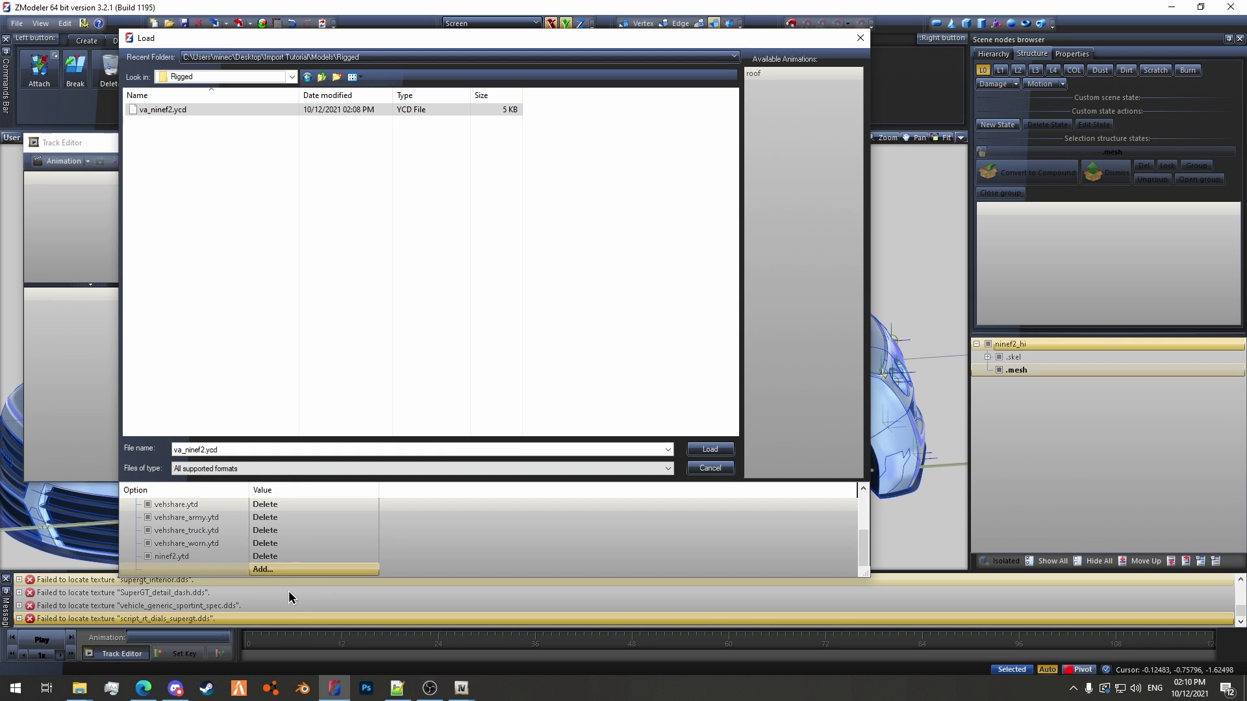
{"action": "scroll", "coordinate": [290, 537], "scroll_direction": "up", "scroll_amount": 5}
{"action": "scroll", "coordinate": [283, 536], "scroll_direction": "down", "scroll_amount": 5}
{"action": "scroll", "coordinate": [283, 536], "scroll_direction": "up", "scroll_amount": 5}
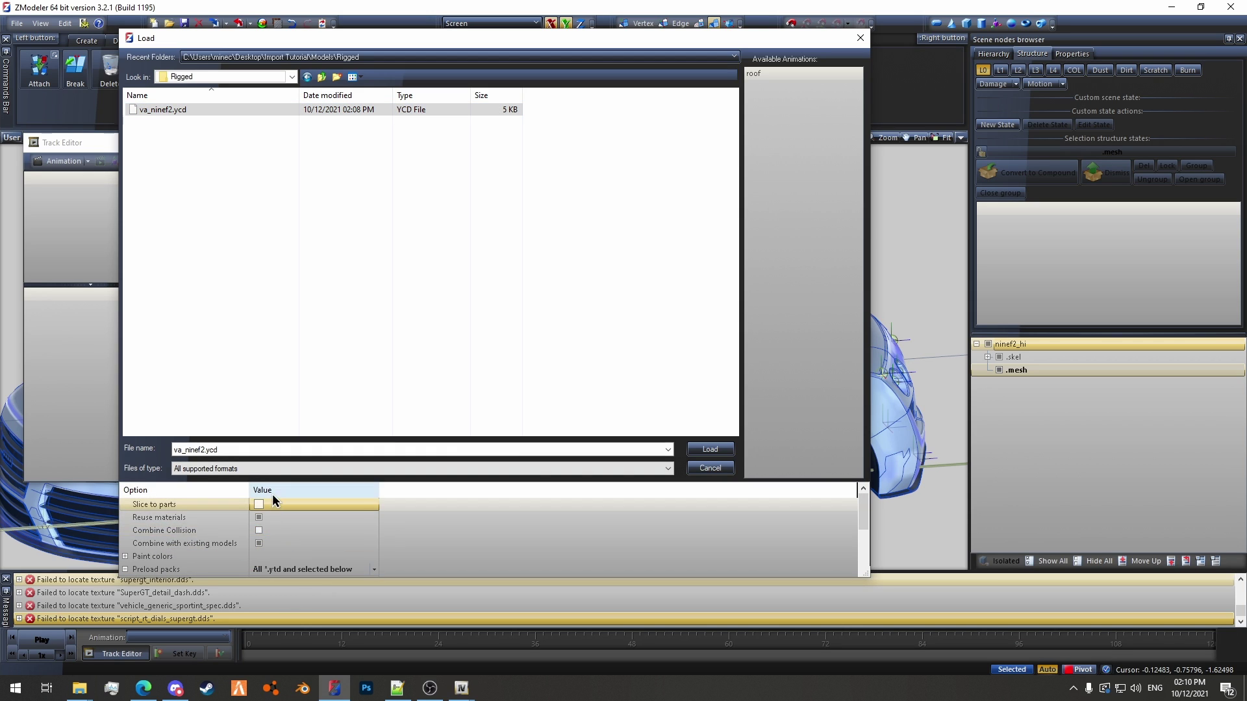
{"action": "left_click", "coordinate": [721, 451]}
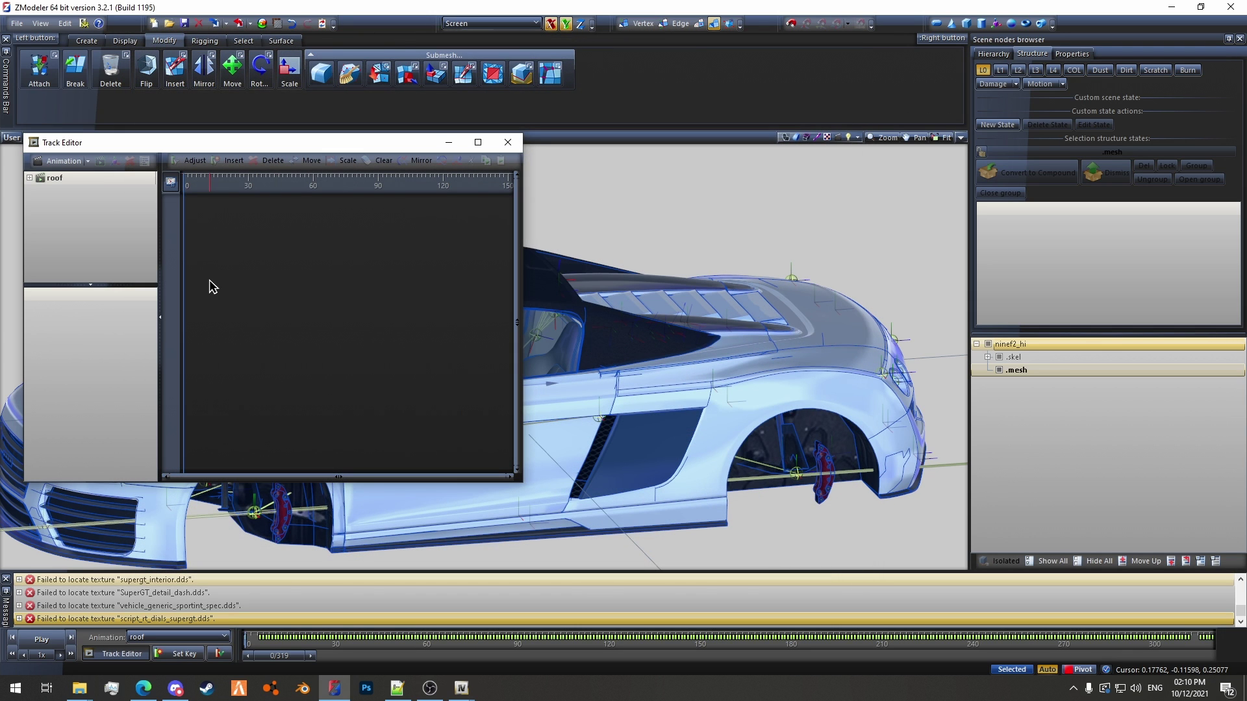
Expand the roof animation's tracks and the .skel node, and compare the track names with the skeleton's bones.
{"action": "left_click", "coordinate": [29, 178]}
{"action": "left_click", "coordinate": [89, 191]}
{"action": "left_click", "coordinate": [97, 204]}
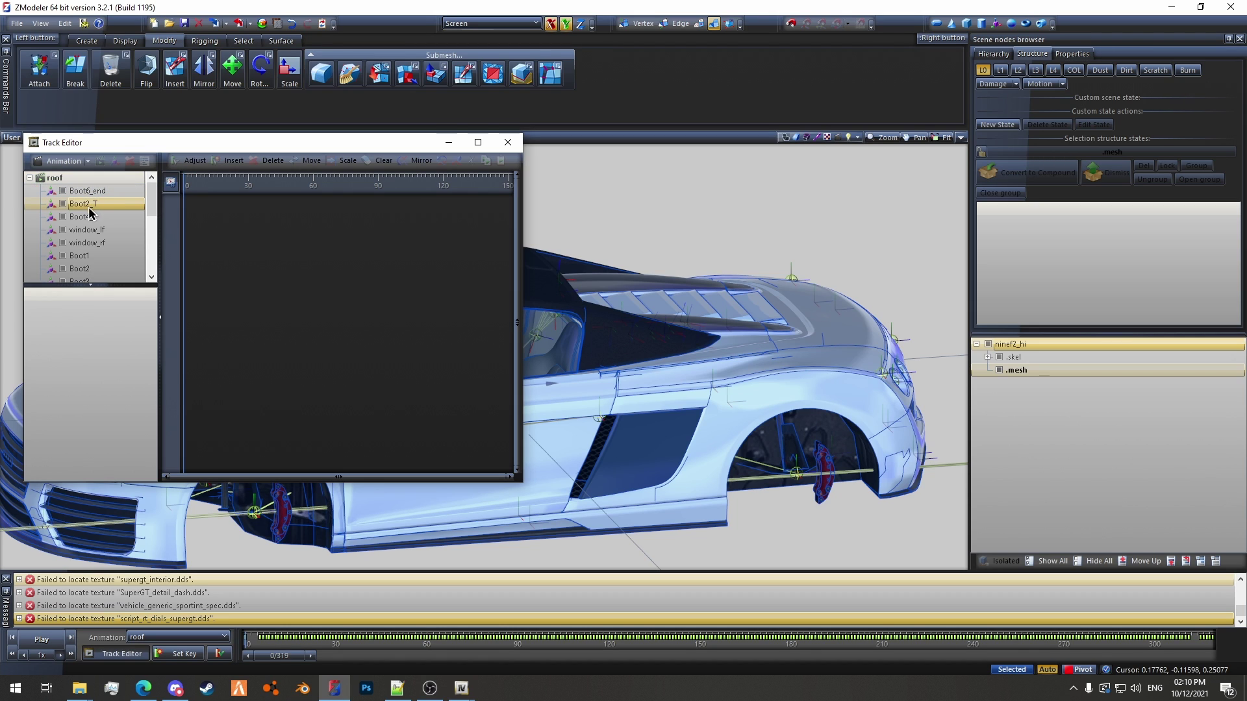
{"action": "left_click", "coordinate": [88, 214]}
{"action": "left_click", "coordinate": [988, 357]}
{"action": "left_click", "coordinate": [998, 369]}
{"action": "scroll", "coordinate": [1065, 484], "scroll_direction": "down", "scroll_amount": 3}
{"action": "scroll", "coordinate": [1066, 487], "scroll_direction": "down", "scroll_amount": 5}
{"action": "left_click", "coordinate": [137, 218]}
{"action": "scroll", "coordinate": [100, 279], "scroll_direction": "down", "scroll_amount": 5}
{"action": "scroll", "coordinate": [100, 279], "scroll_direction": "up", "scroll_amount": 5}
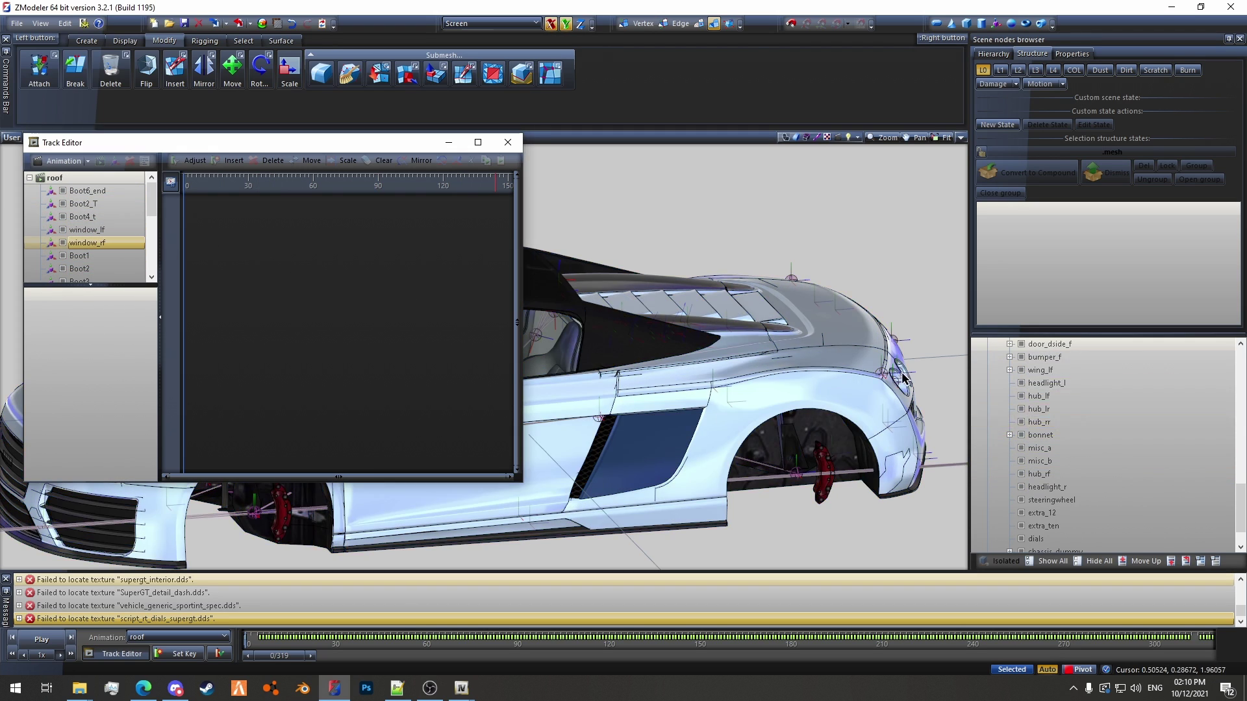
Look through the roof animation's Boot and soft tracks, and collapse the track list.
{"action": "left_click", "coordinate": [81, 191]}
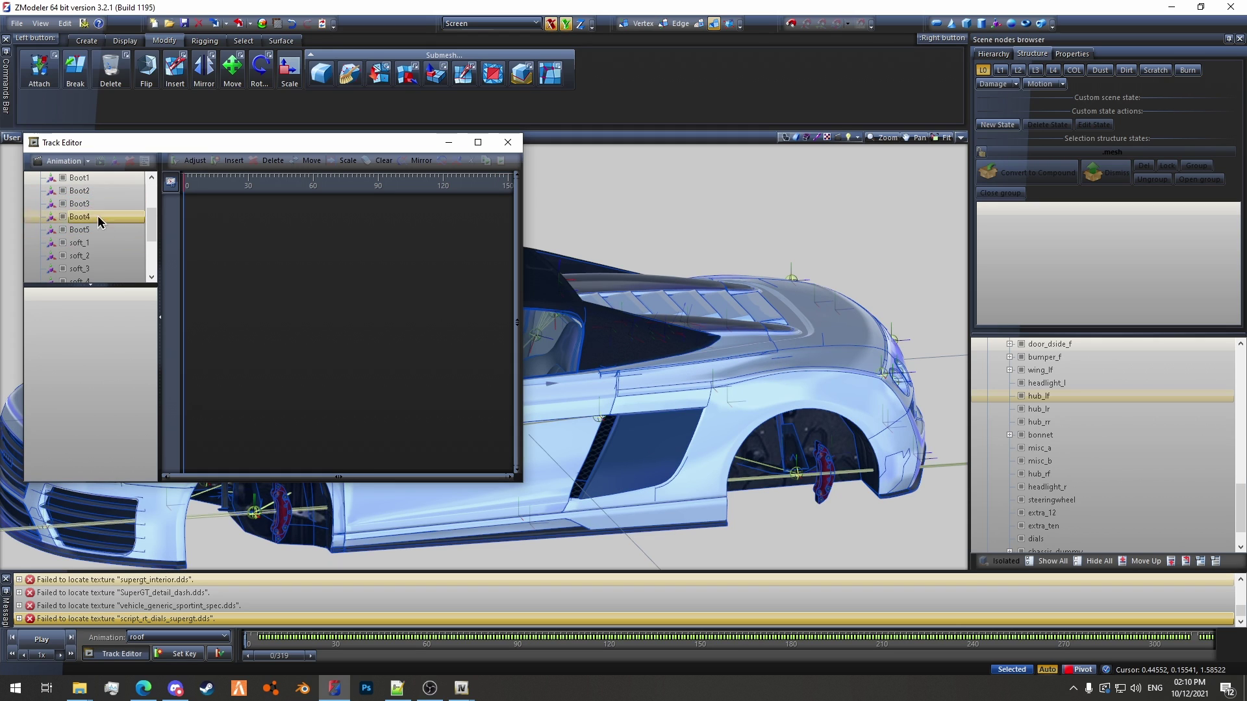
{"action": "scroll", "coordinate": [106, 259], "scroll_direction": "up", "scroll_amount": 2}
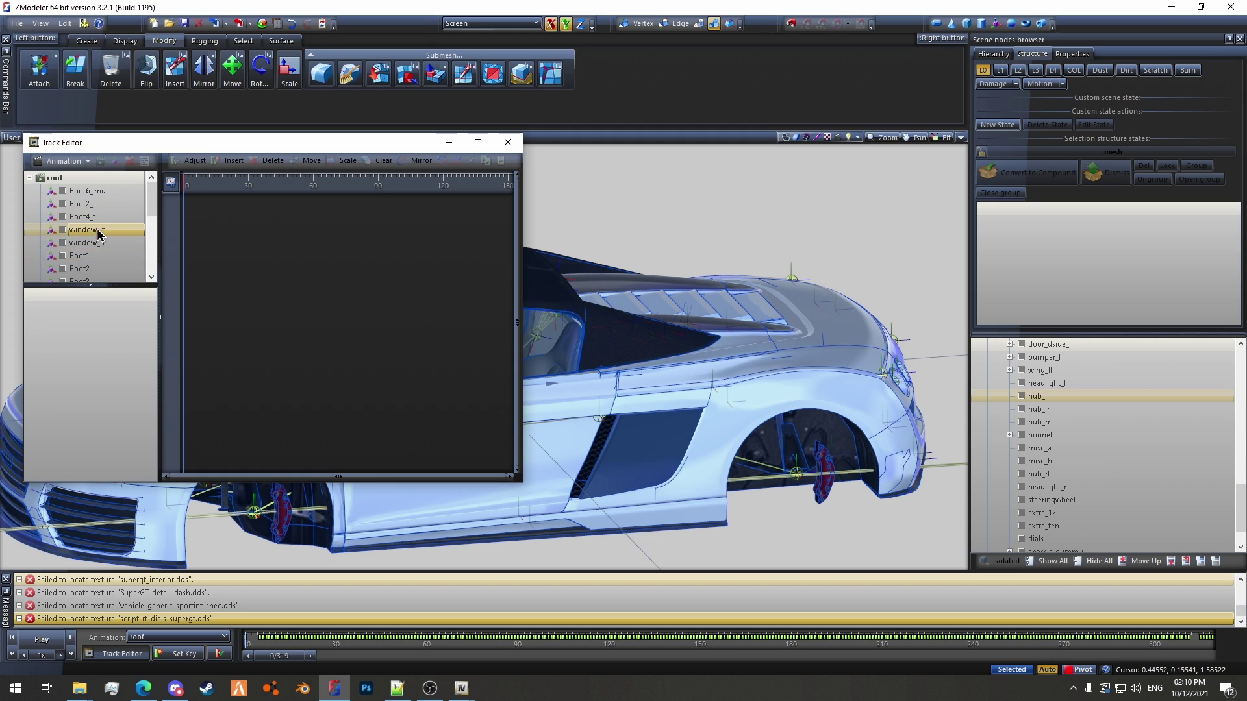
{"action": "left_click", "coordinate": [29, 178]}
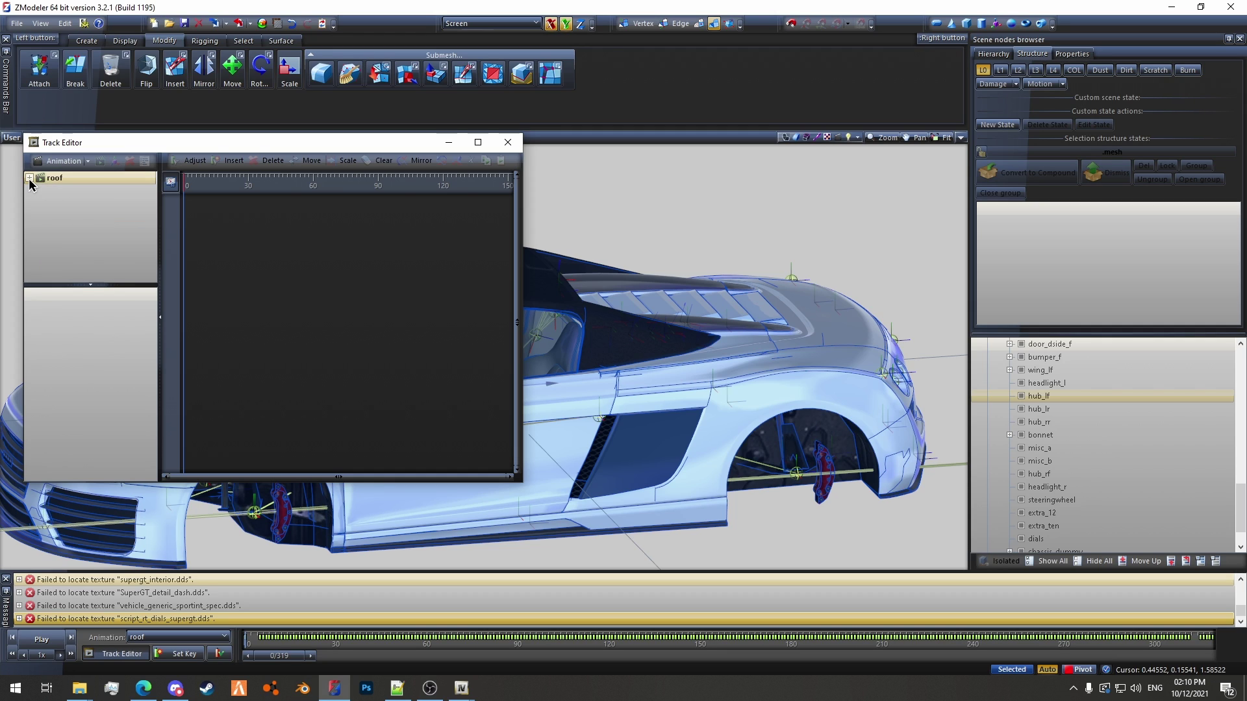
{"action": "left_click", "coordinate": [29, 178]}
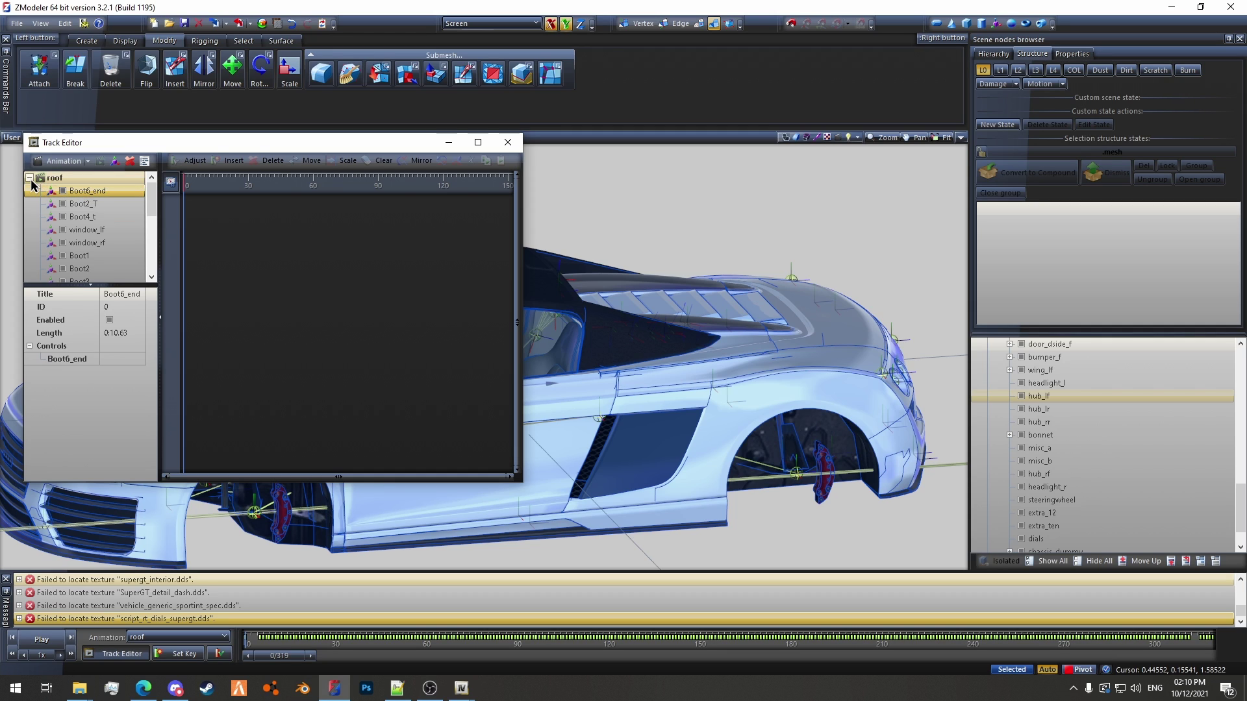
{"action": "left_click", "coordinate": [29, 178]}
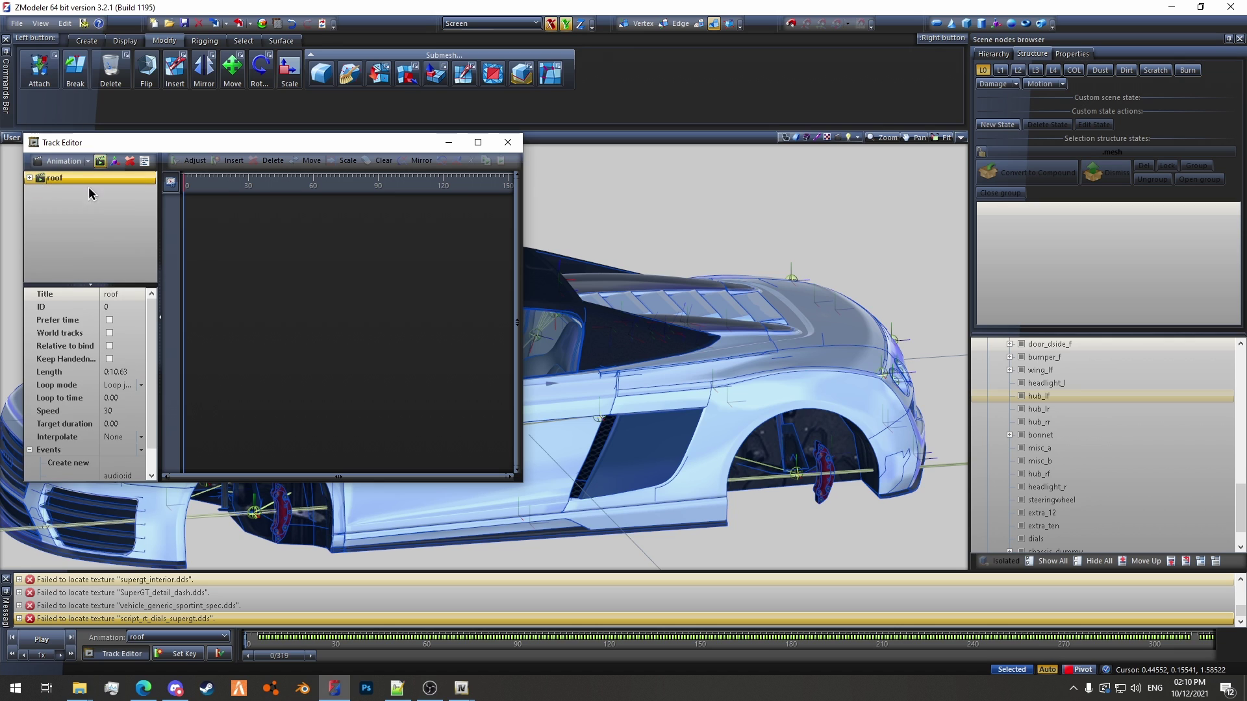
Minimize the Track Editor and check the Animation entry in the viewport's display options.
{"action": "left_click", "coordinate": [450, 145]}
{"action": "middle_click_drag", "start_coordinate": [453, 144], "coordinate": [656, 187]}
{"action": "left_click", "coordinate": [812, 137]}
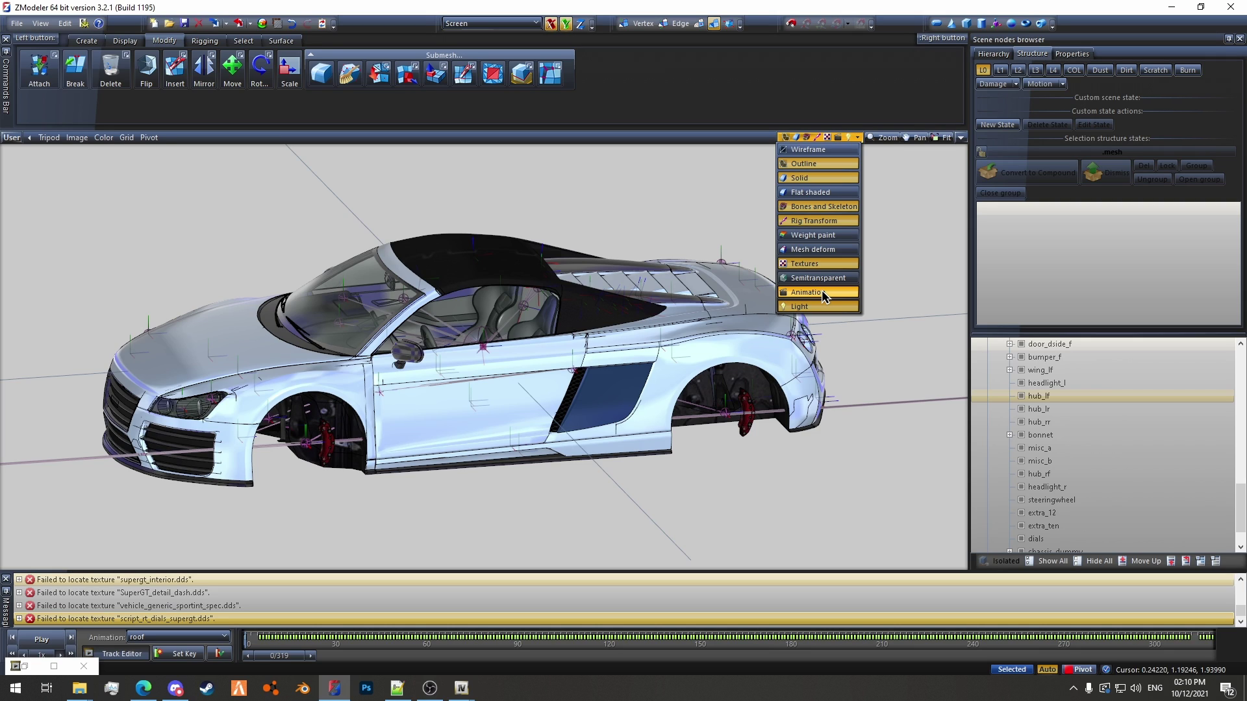
{"action": "left_click", "coordinate": [602, 181]}
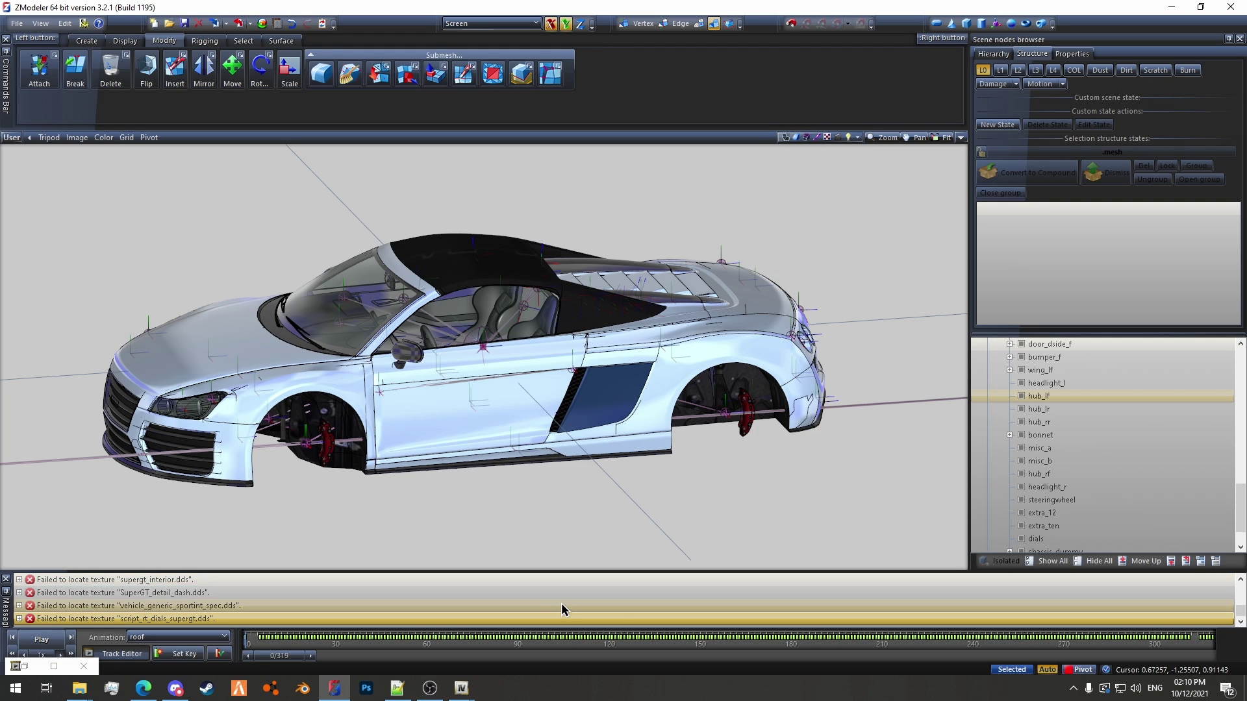
Play the roof animation briefly, stop it, and scrub back to the start of the timeline.
{"action": "left_click", "coordinate": [41, 641]}
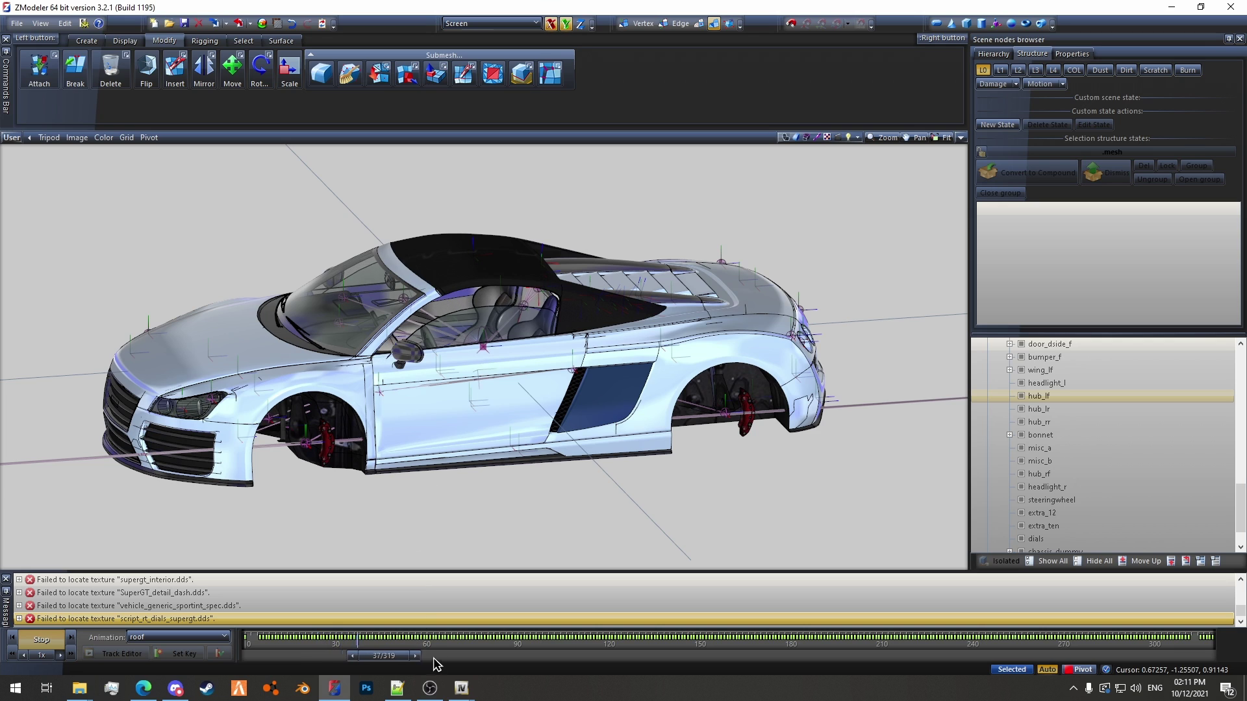
{"action": "left_click", "coordinate": [41, 639]}
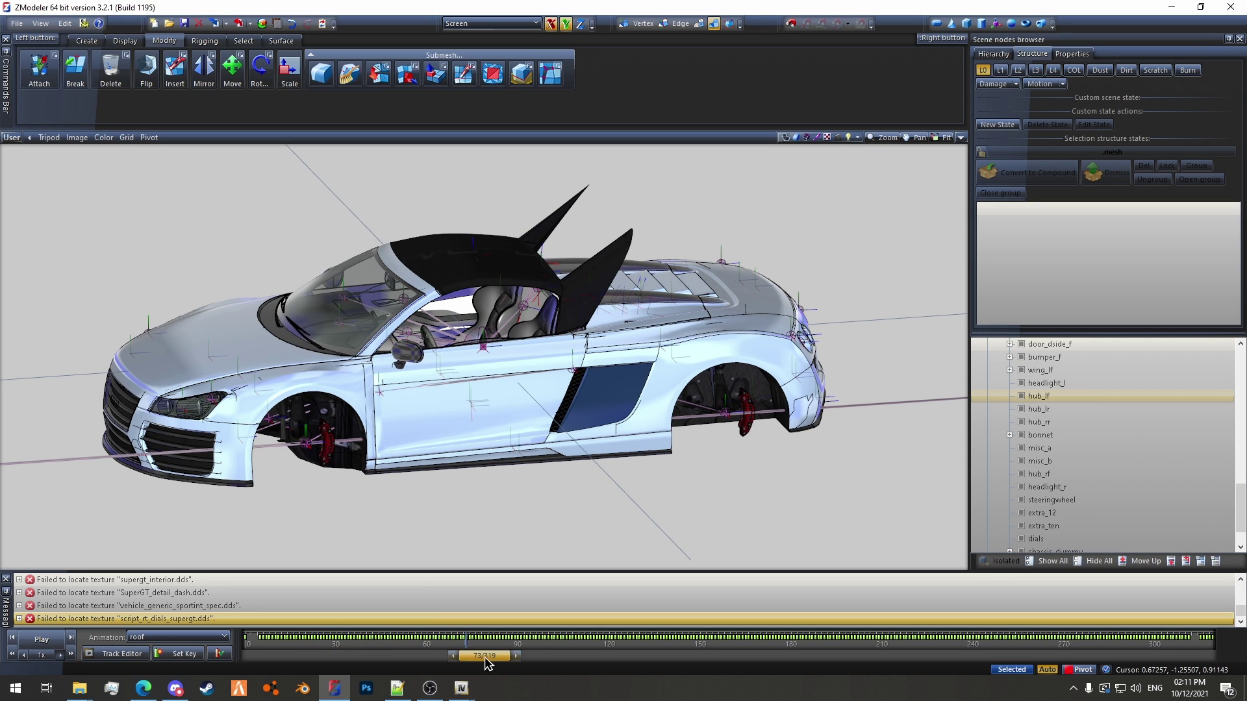
{"action": "left_click_drag", "start_coordinate": [488, 662], "coordinate": [328, 657]}
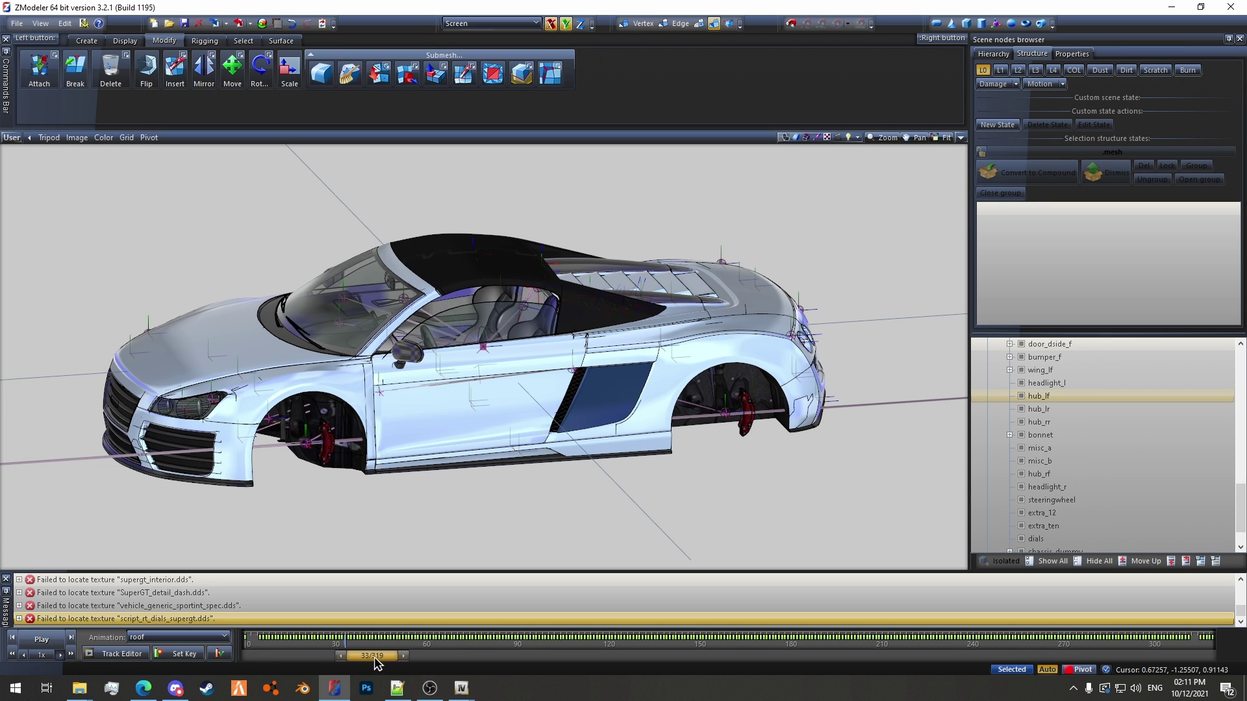
{"action": "left_click_drag", "start_coordinate": [383, 663], "coordinate": [302, 682]}
Scrub the roof animation to frame 115 and examine the linkages under the raised rear deck.
{"action": "scroll", "coordinate": [731, 435], "scroll_direction": "up", "scroll_amount": 4}
{"action": "middle_click_drag", "start_coordinate": [793, 504], "coordinate": [598, 306]}
{"action": "scroll", "coordinate": [320, 317], "scroll_direction": "down", "scroll_amount": 3}
{"action": "scroll", "coordinate": [508, 246], "scroll_direction": "up", "scroll_amount": 3}
{"action": "left_click_drag", "start_coordinate": [278, 659], "coordinate": [604, 661]}
{"action": "scroll", "coordinate": [328, 380], "scroll_direction": "up", "scroll_amount": 2}
{"action": "scroll", "coordinate": [332, 375], "scroll_direction": "up", "scroll_amount": 3}
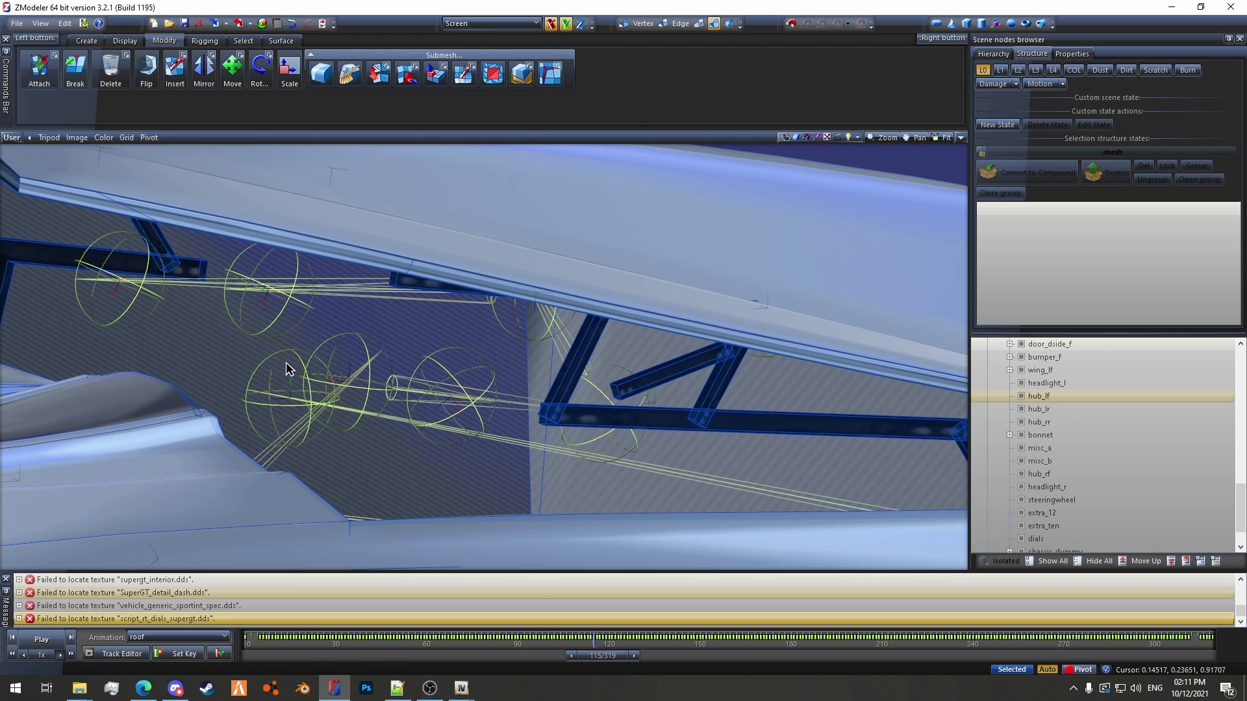
{"action": "scroll", "coordinate": [360, 347], "scroll_direction": "down", "scroll_amount": 4}
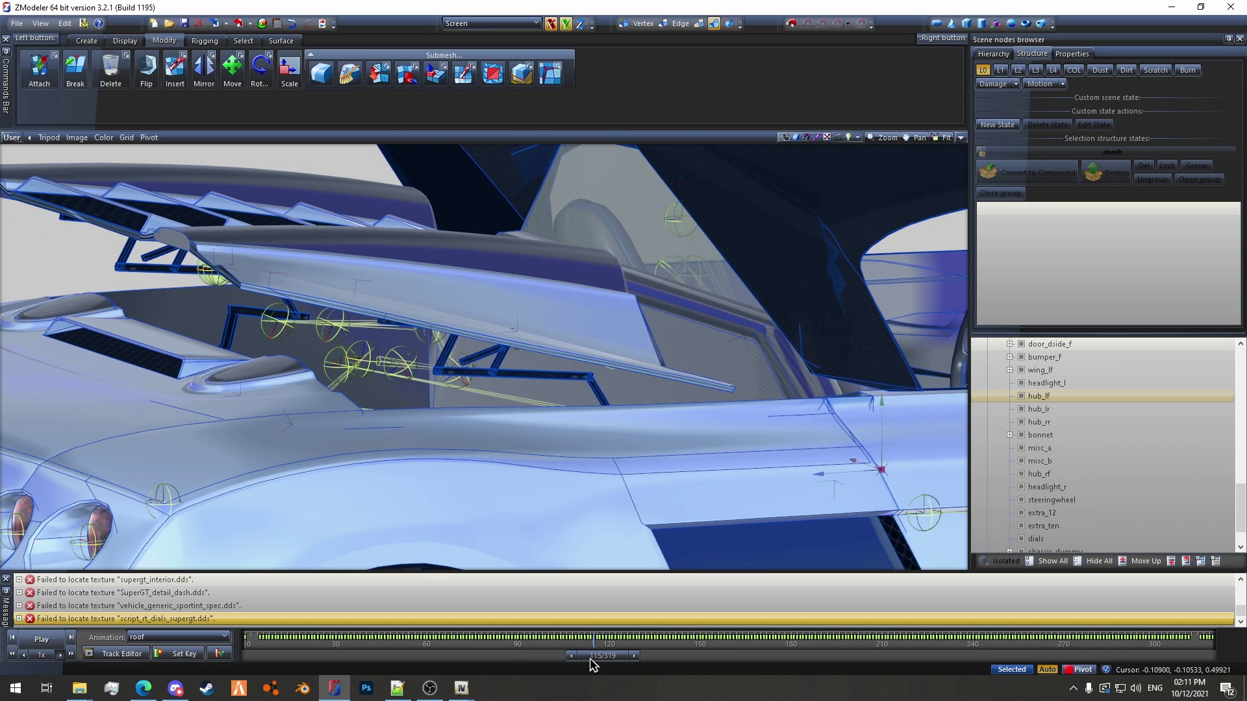
Scrub the roof animation to frame 208 and examine how the soft top's mesh deforms at the fold.
{"action": "left_click_drag", "start_coordinate": [600, 661], "coordinate": [863, 681]}
{"action": "scroll", "coordinate": [495, 234], "scroll_direction": "down", "scroll_amount": 2}
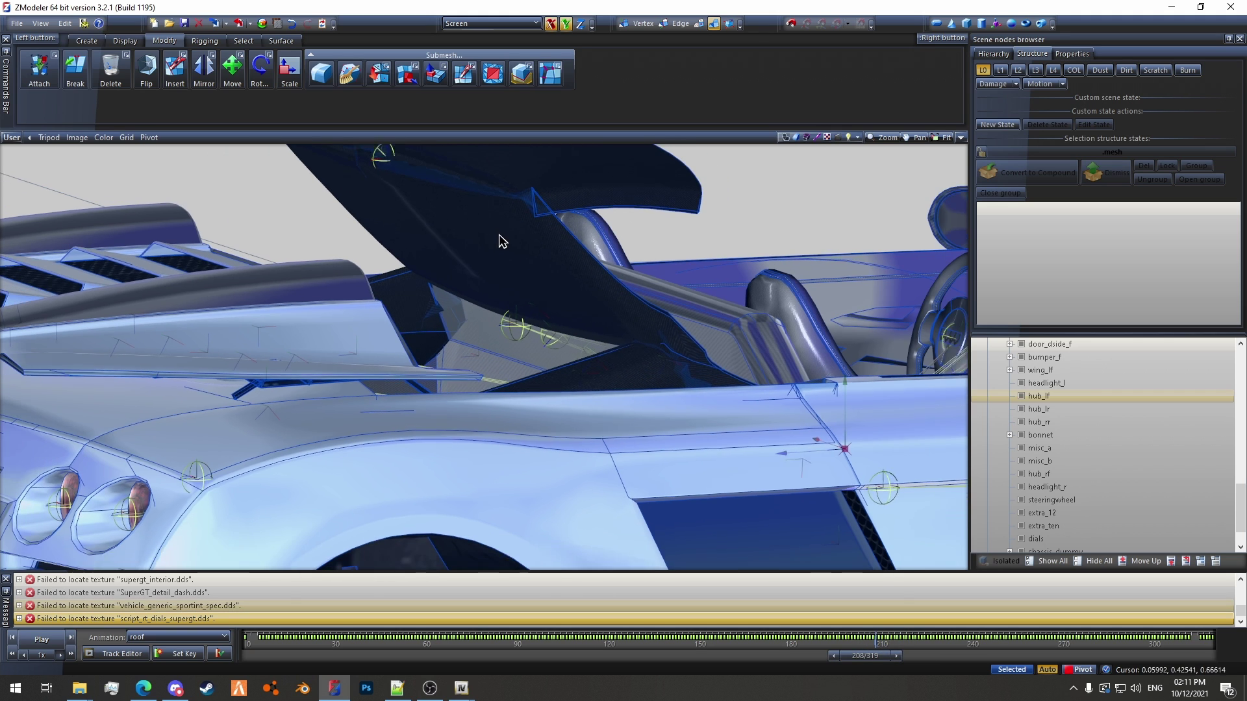
{"action": "middle_click_drag", "start_coordinate": [366, 156], "coordinate": [359, 205]}
{"action": "scroll", "coordinate": [460, 264], "scroll_direction": "up", "scroll_amount": 10}
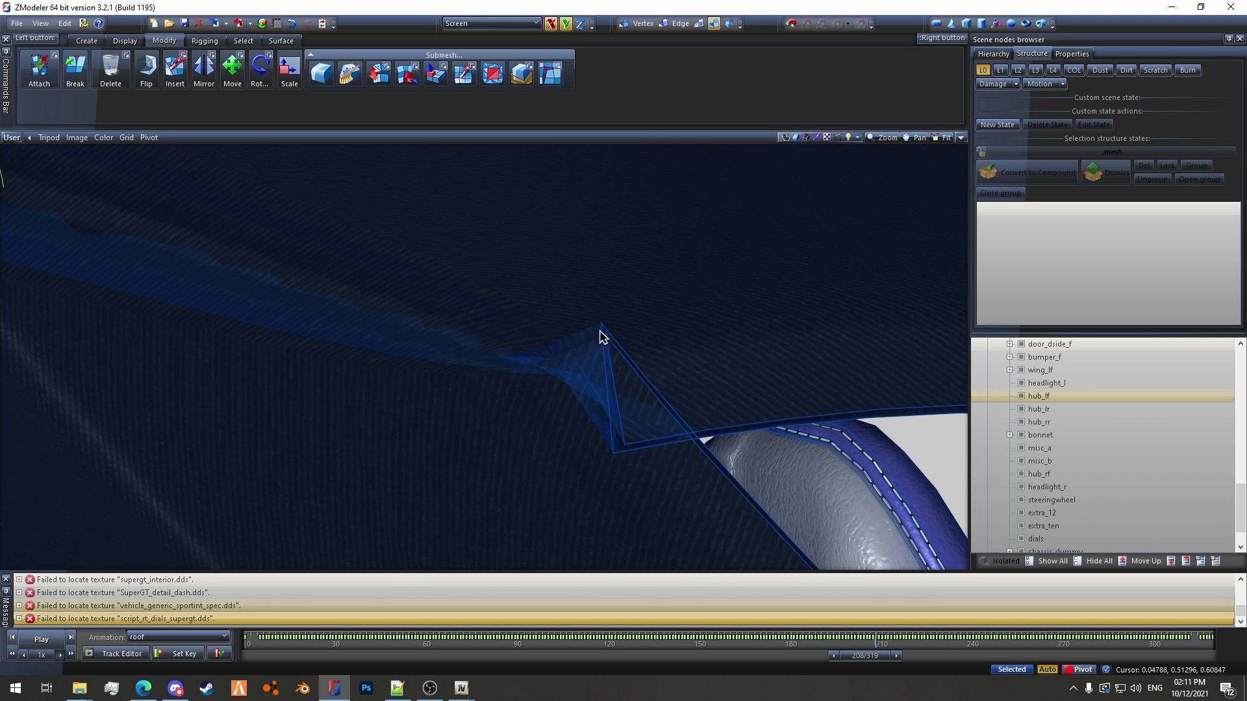
{"action": "scroll", "coordinate": [450, 295], "scroll_direction": "down", "scroll_amount": 10}
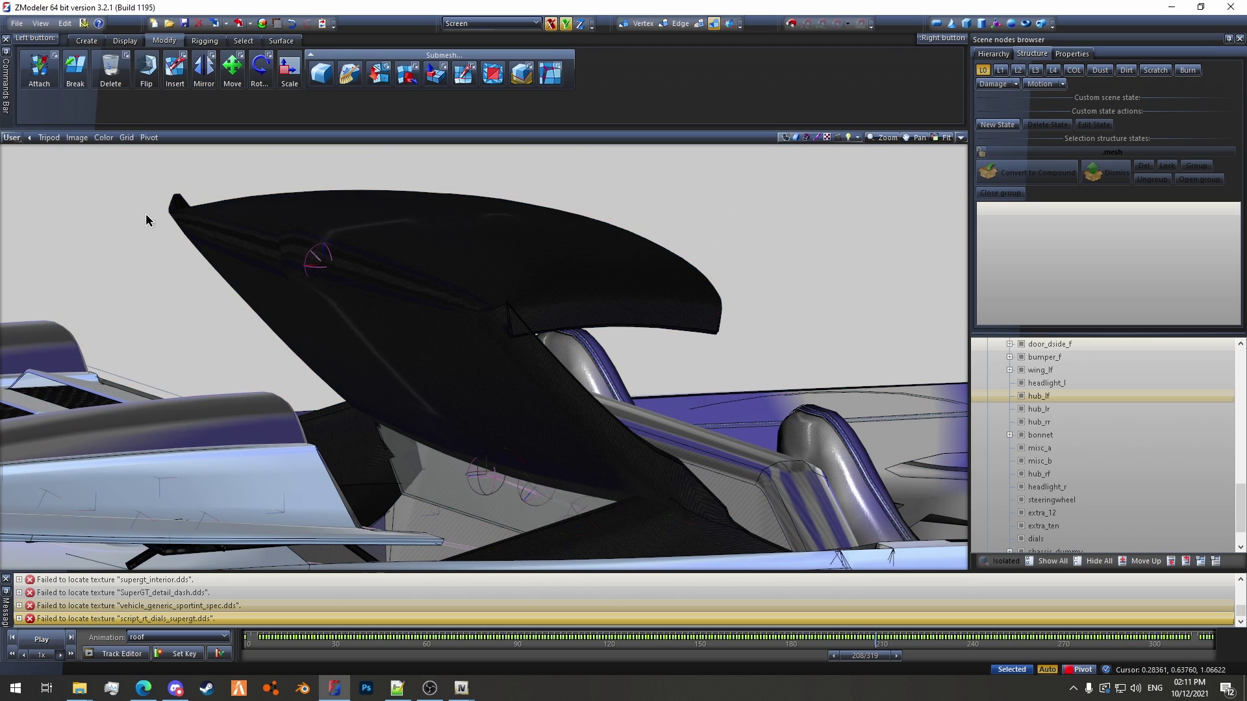
{"action": "left_click", "coordinate": [542, 508]}
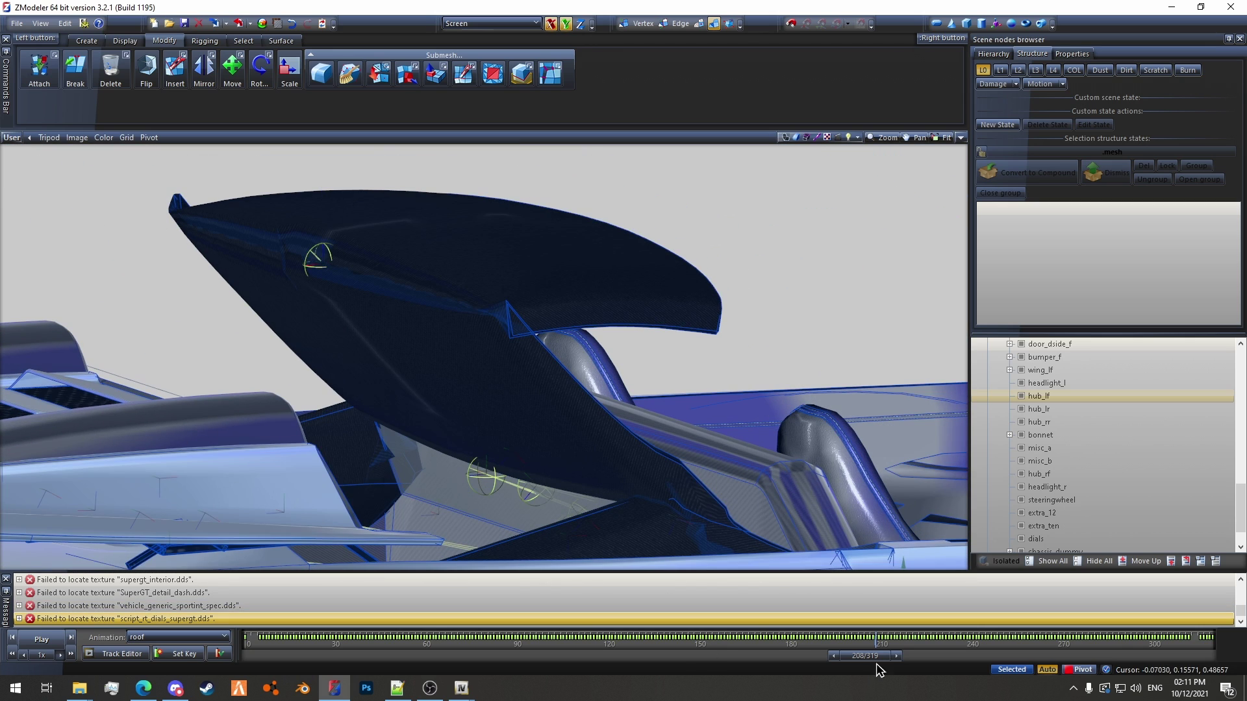
Scrub the roof animation through to its final frame 319 and replay it from the start.
{"action": "left_click_drag", "start_coordinate": [876, 663], "coordinate": [1186, 643]}
{"action": "scroll", "coordinate": [292, 328], "scroll_direction": "down", "scroll_amount": 4}
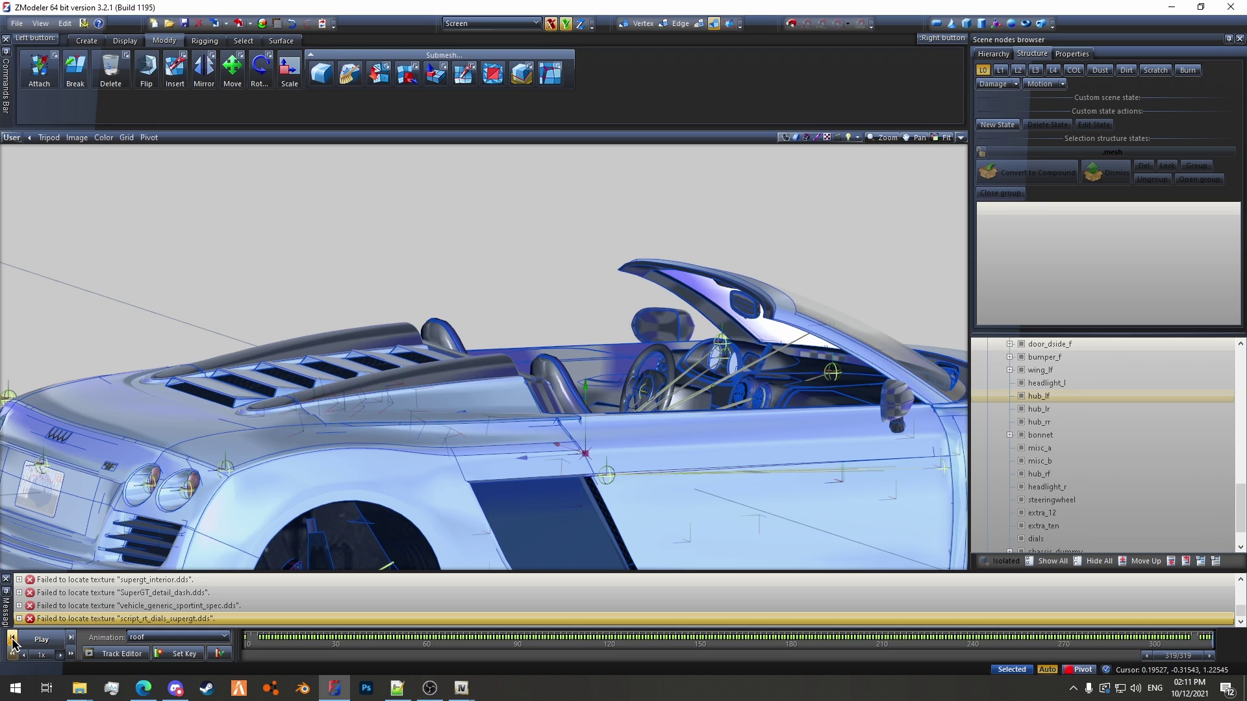
{"action": "left_click", "coordinate": [12, 640]}
{"action": "left_click", "coordinate": [16, 654]}
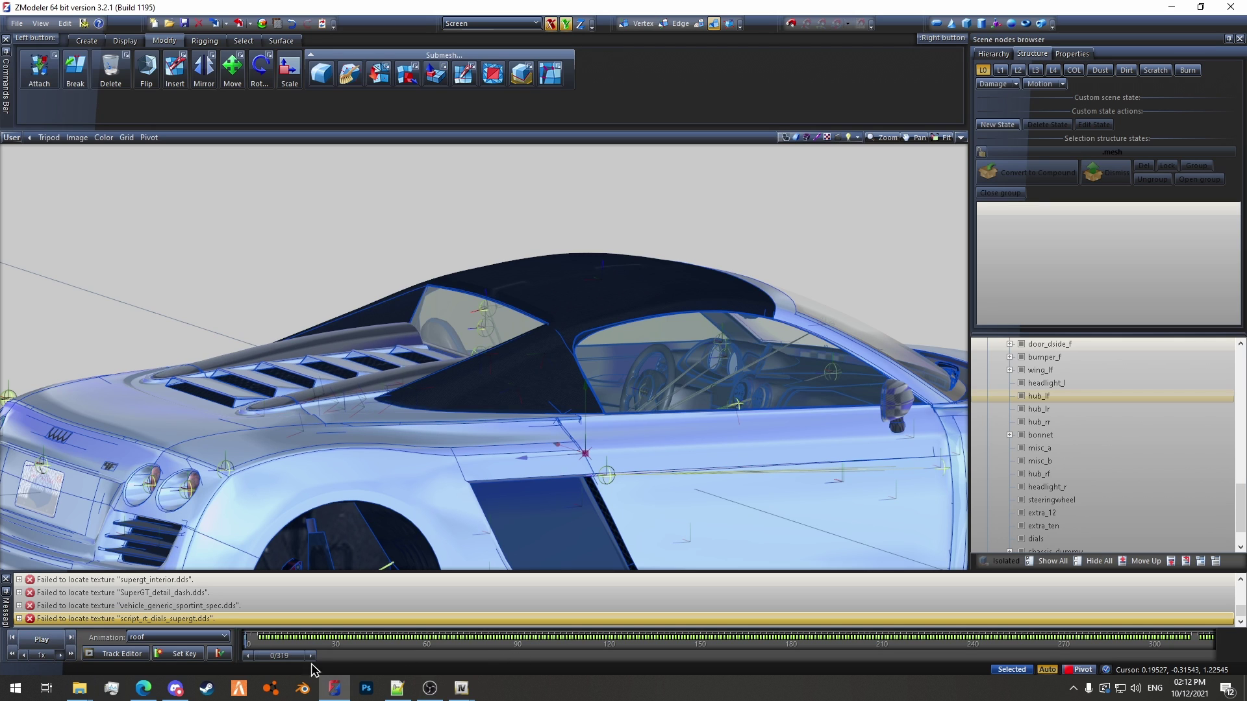
{"action": "left_click_drag", "start_coordinate": [299, 663], "coordinate": [1197, 620]}
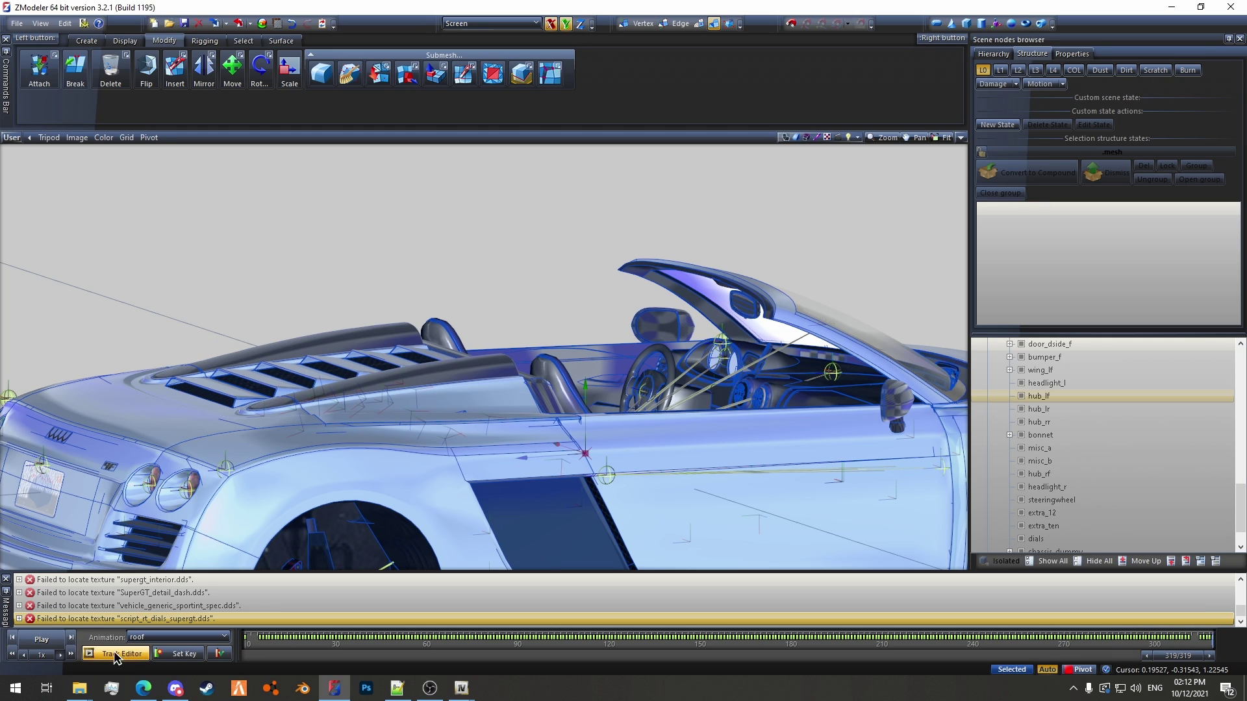
{"action": "left_click", "coordinate": [29, 642]}
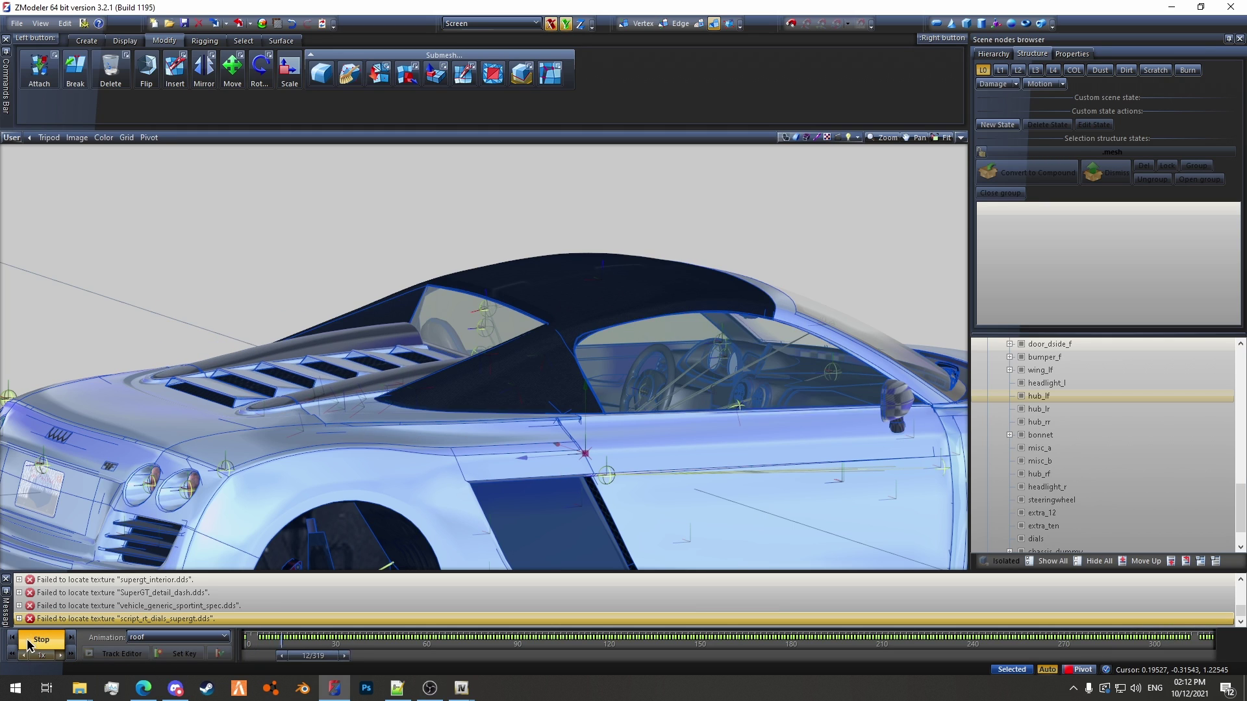
Replay the roof animation from its final frame 319, stop it, and scrub back to the start of the timeline.
{"action": "left_click", "coordinate": [29, 641]}
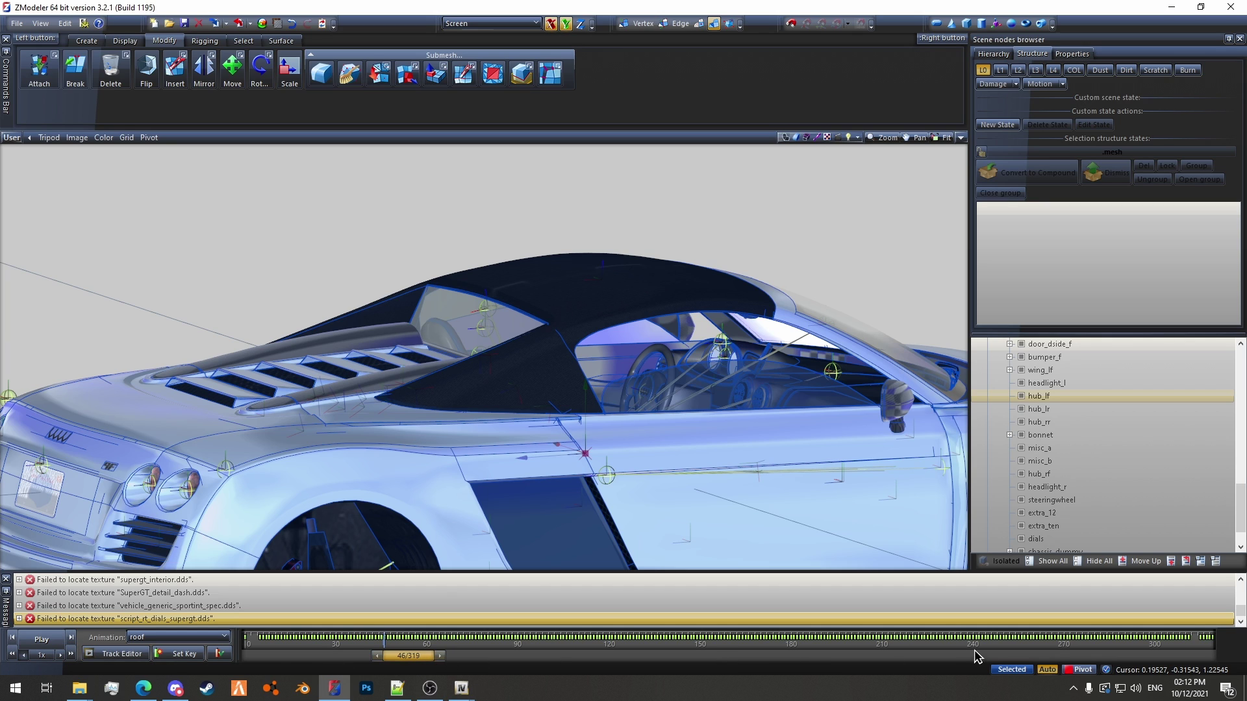
{"action": "left_click", "coordinate": [1206, 643]}
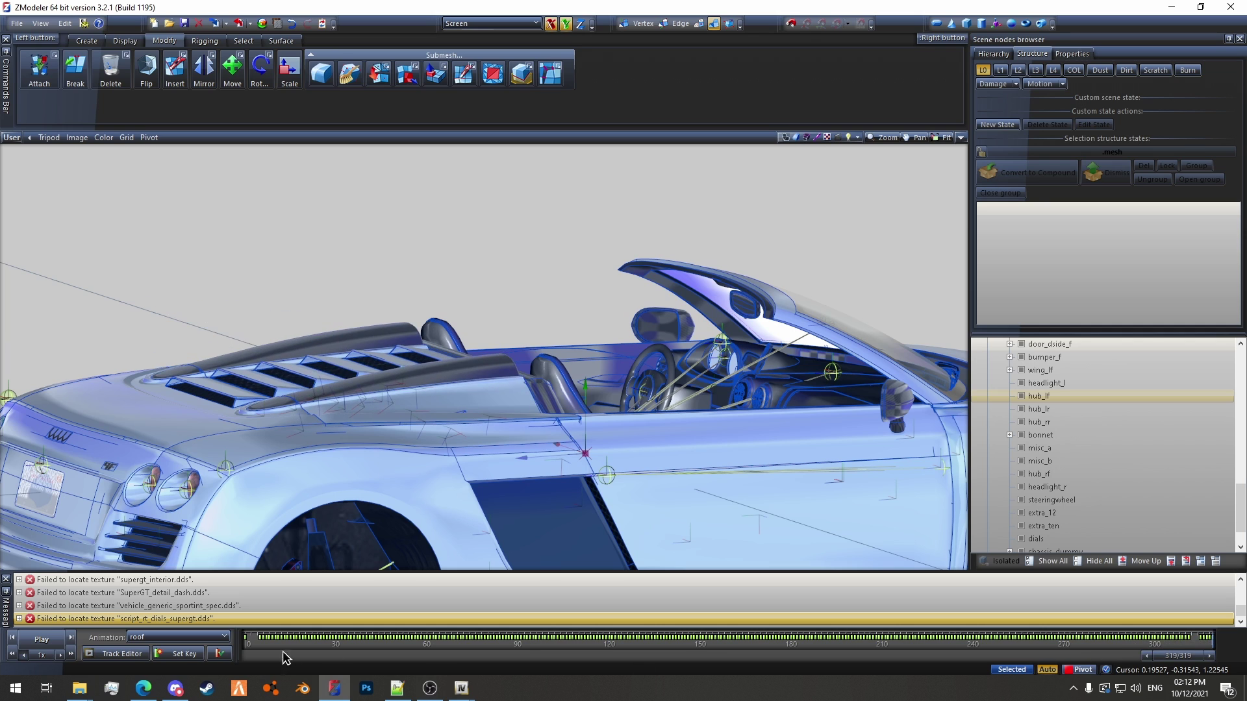
{"action": "left_click", "coordinate": [44, 643]}
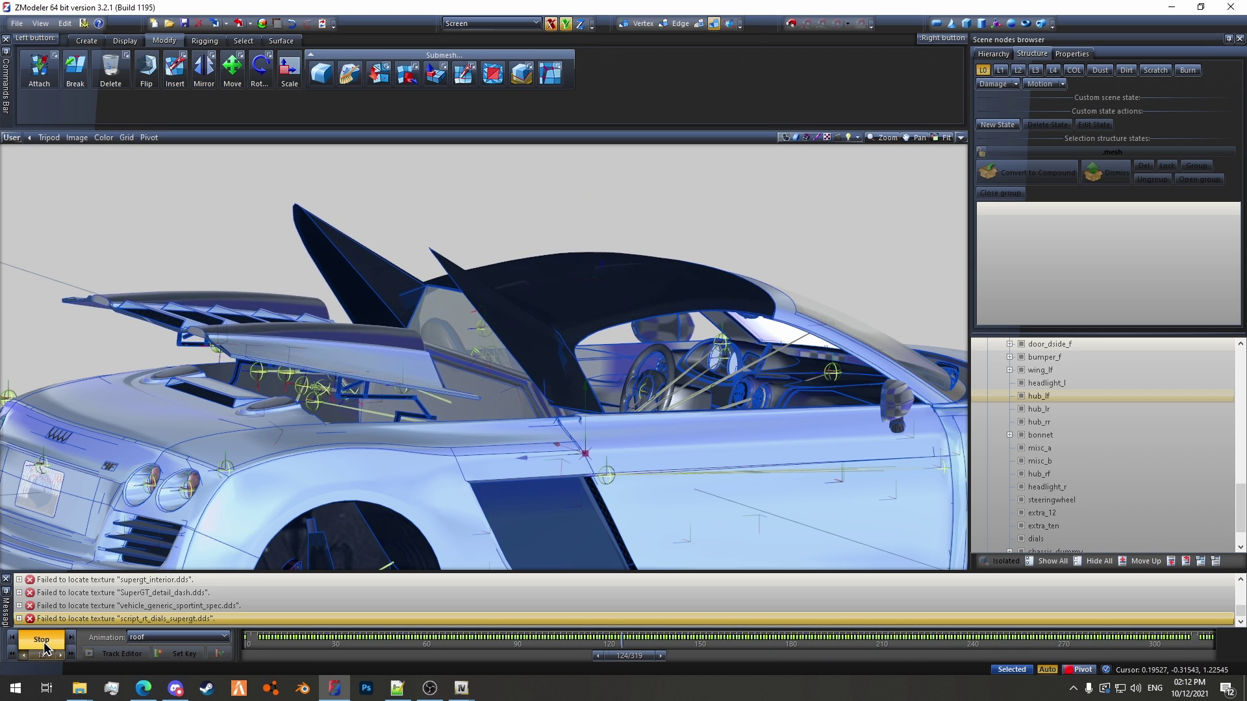
{"action": "left_click", "coordinate": [44, 643]}
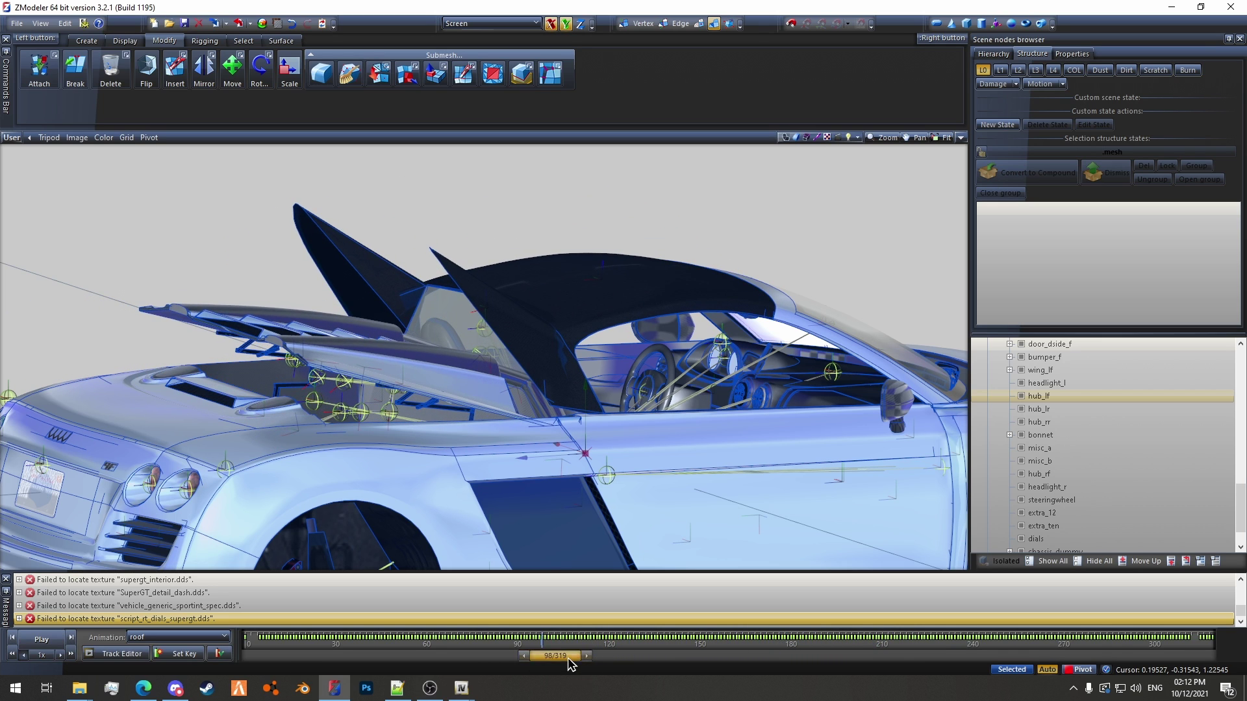
{"action": "left_click_drag", "start_coordinate": [556, 656], "coordinate": [296, 656]}
{"action": "scroll", "coordinate": [247, 254], "scroll_direction": "down", "scroll_amount": 4}
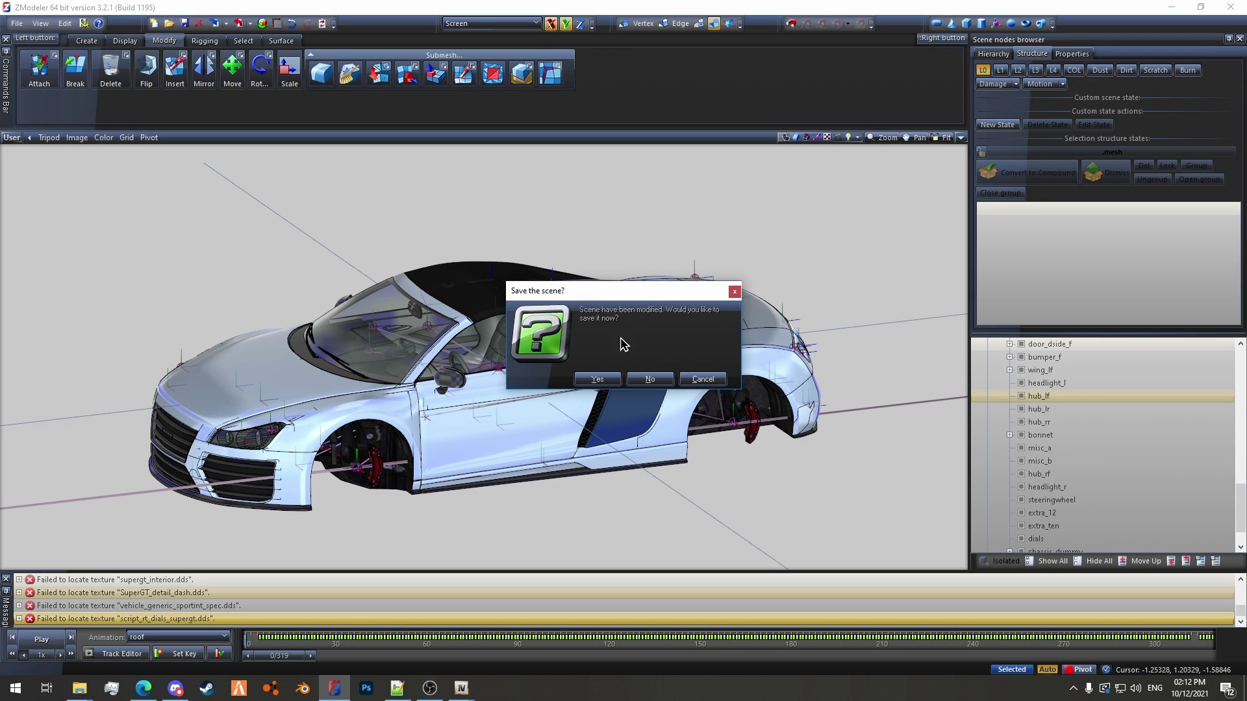
Discard the current scene unsaved and select sentinel2.yft and sentinel2_hi.yft from the Un-Rigged folder for import, with Slice to parts enabled.
{"action": "left_click", "coordinate": [657, 380]}
{"action": "left_click", "coordinate": [17, 24]}
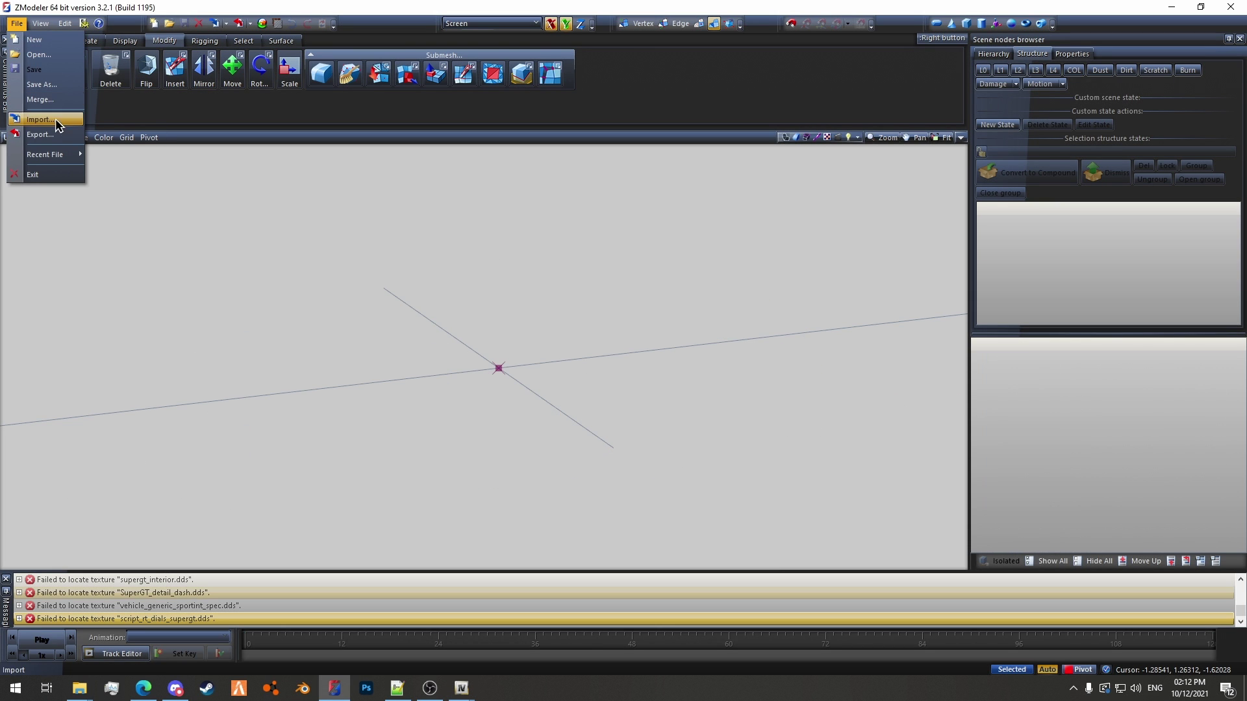
{"action": "left_click", "coordinate": [56, 121]}
{"action": "left_click", "coordinate": [202, 76]}
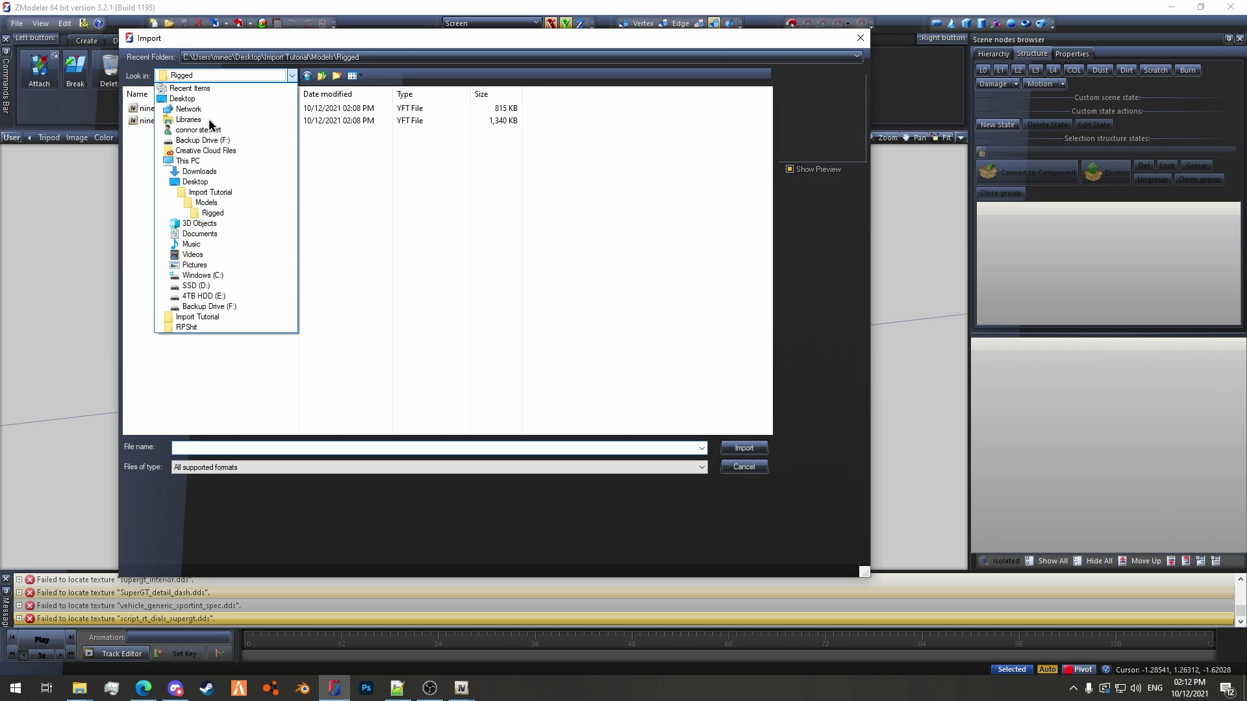
{"action": "left_click", "coordinate": [214, 202]}
{"action": "double_click", "coordinate": [178, 122]}
{"action": "left_click", "coordinate": [183, 123]}
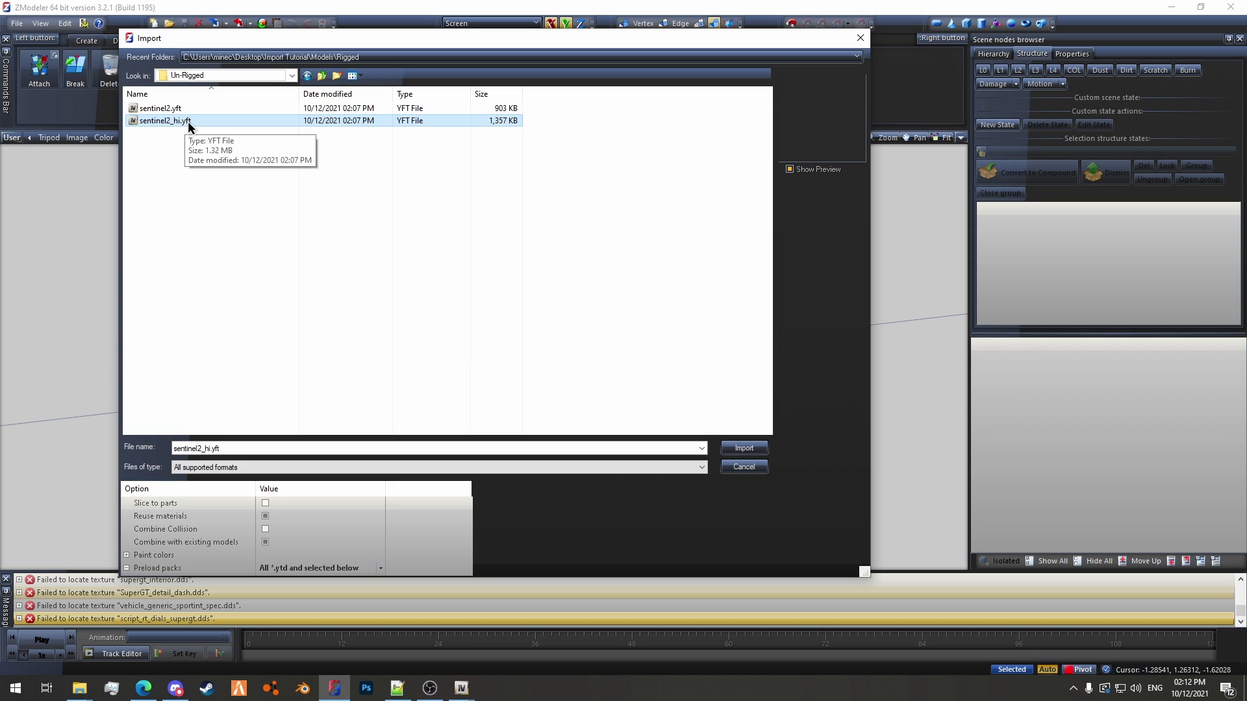
{"action": "left_click", "coordinate": [282, 513]}
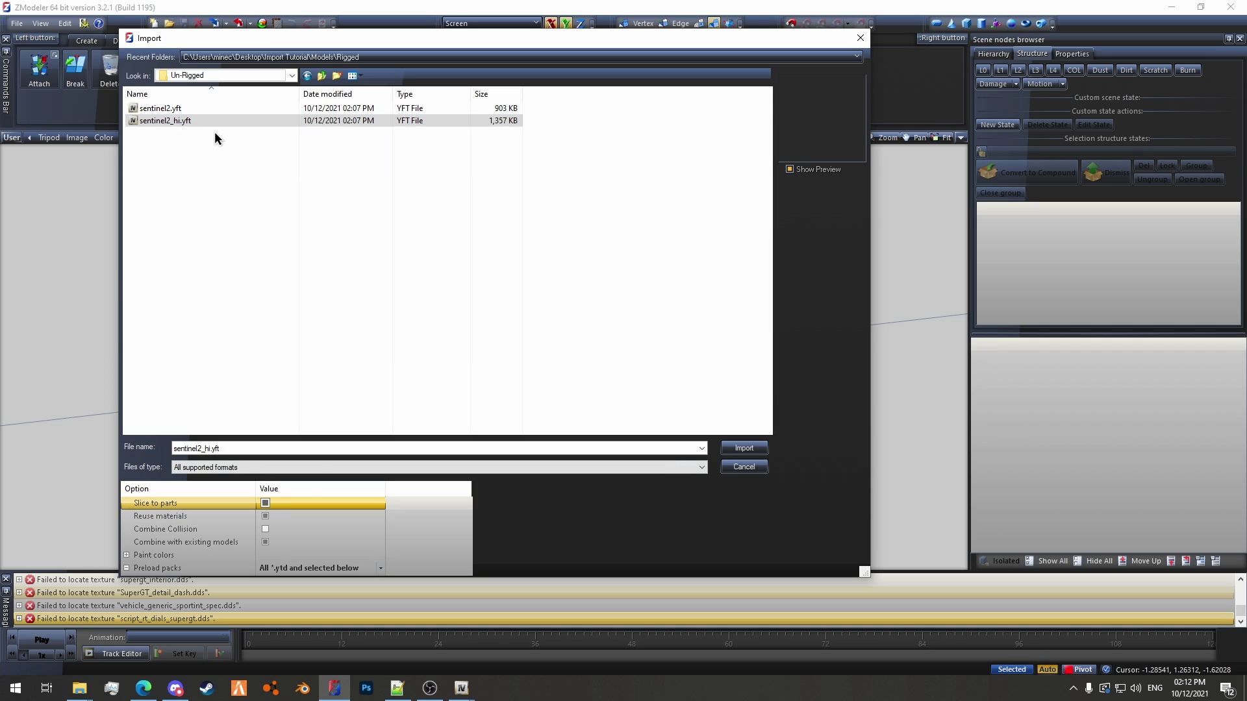
{"action": "left_click", "coordinate": [187, 113], "text": "ctrl"}
Replace ninef2.ytd with sentinel2.ytd from the Un-Rigged folder in the preload packs and import the sentinel2 model.
{"action": "left_click", "coordinate": [353, 548]}
{"action": "scroll", "coordinate": [350, 544], "scroll_direction": "down", "scroll_amount": 3}
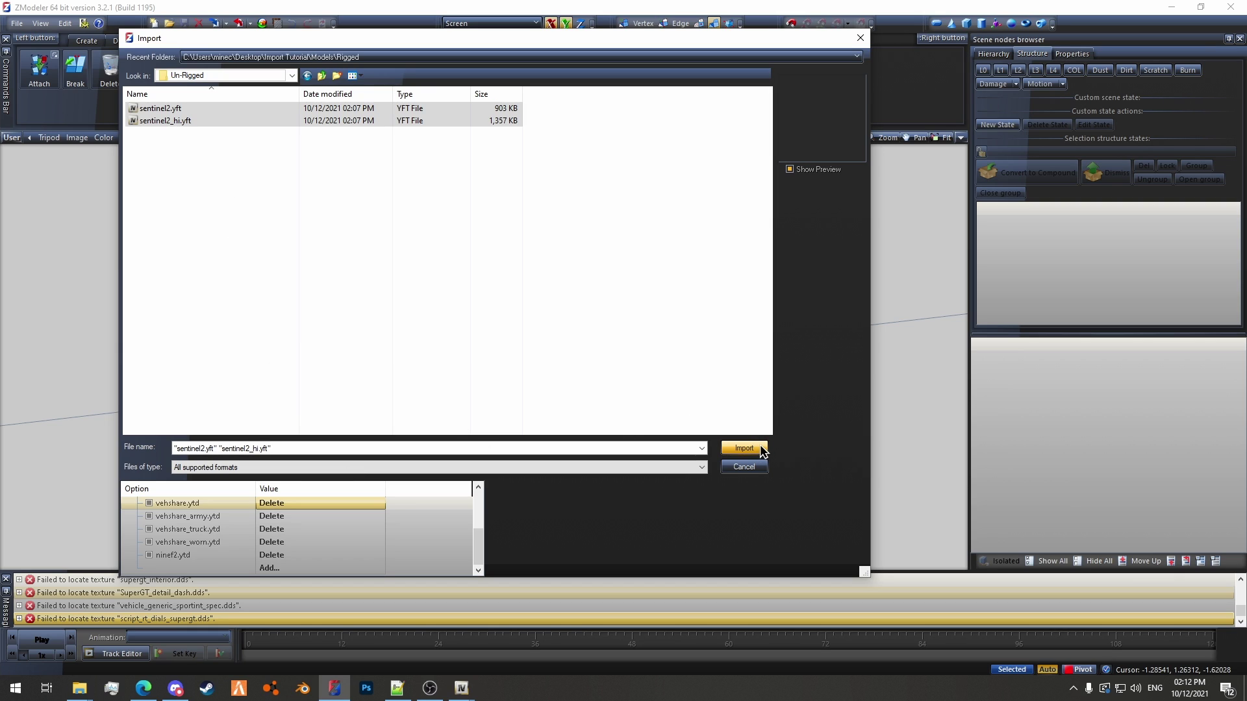
{"action": "left_click", "coordinate": [271, 554]}
{"action": "left_click", "coordinate": [273, 568]}
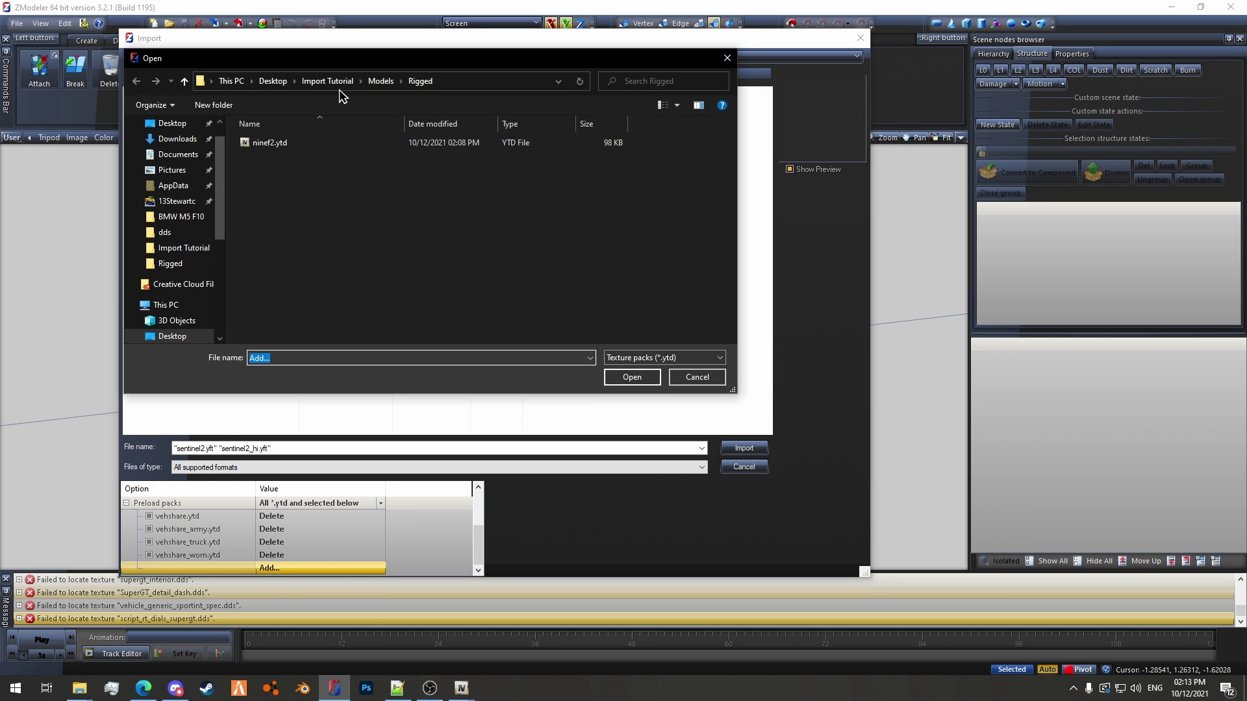
{"action": "left_click", "coordinate": [380, 80]}
{"action": "double_click", "coordinate": [270, 157]}
{"action": "left_click", "coordinate": [275, 144]}
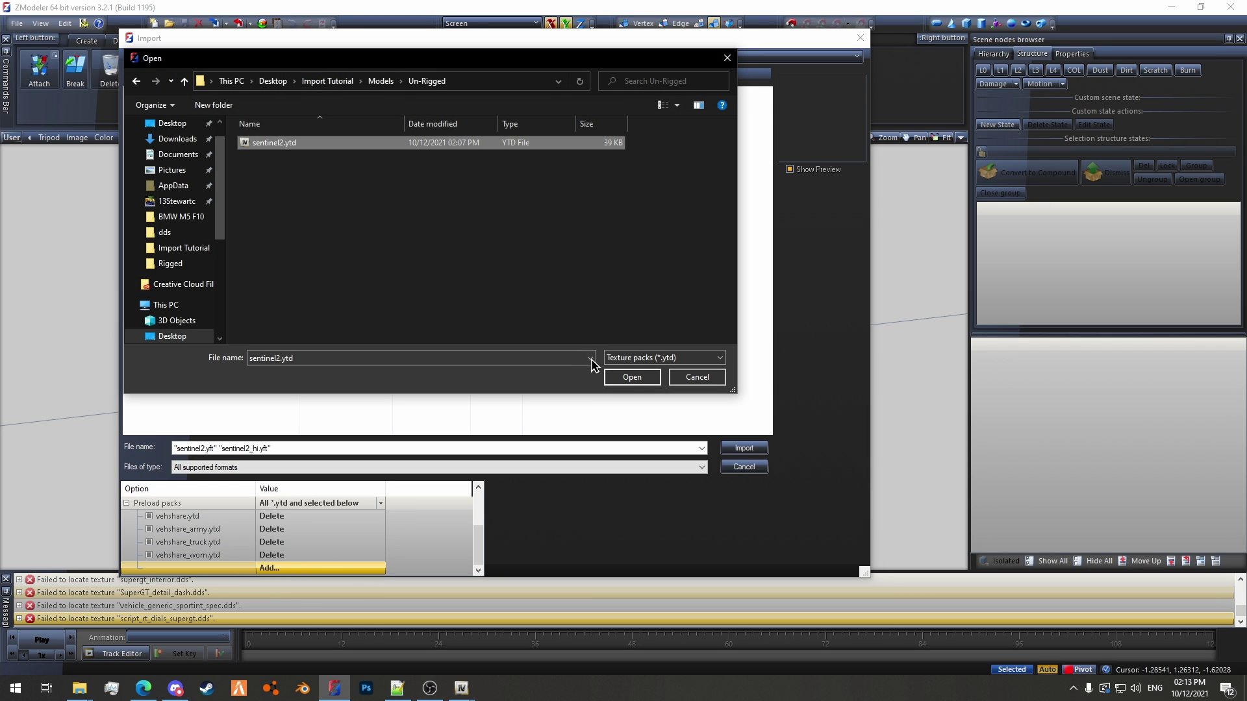
{"action": "left_click", "coordinate": [631, 377]}
{"action": "scroll", "coordinate": [426, 512], "scroll_direction": "up", "scroll_amount": 3}
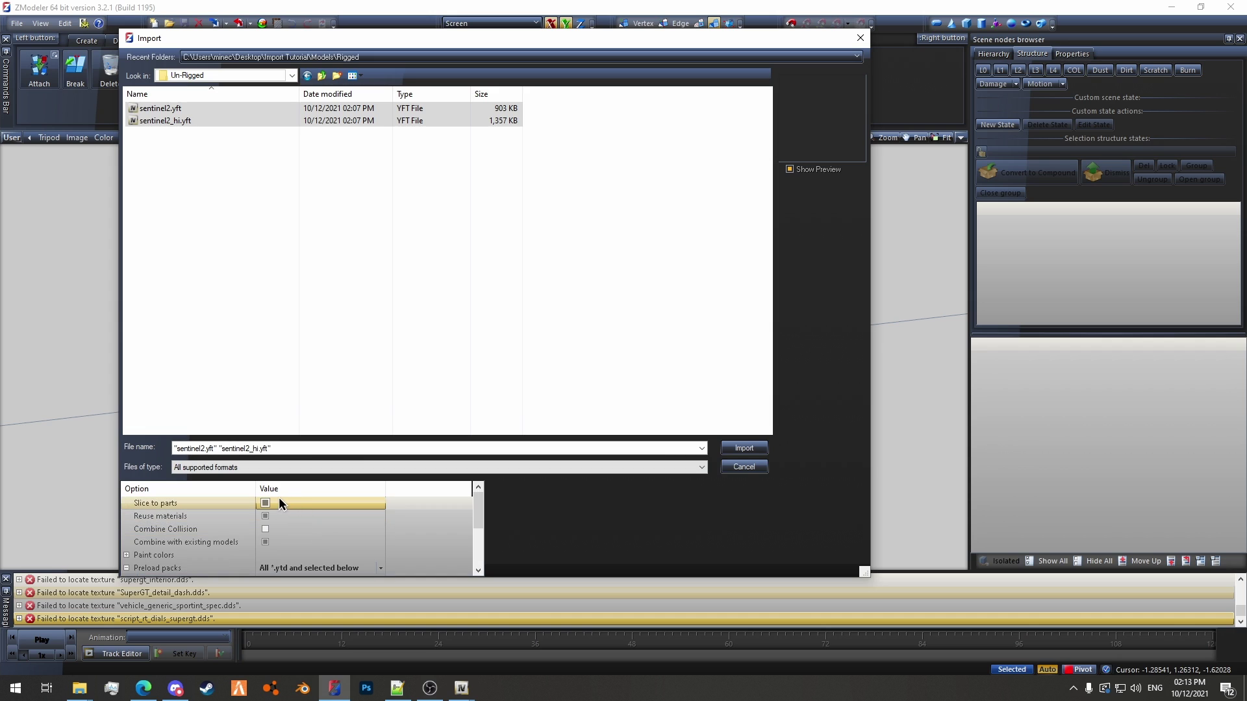
{"action": "left_click", "coordinate": [745, 448]}
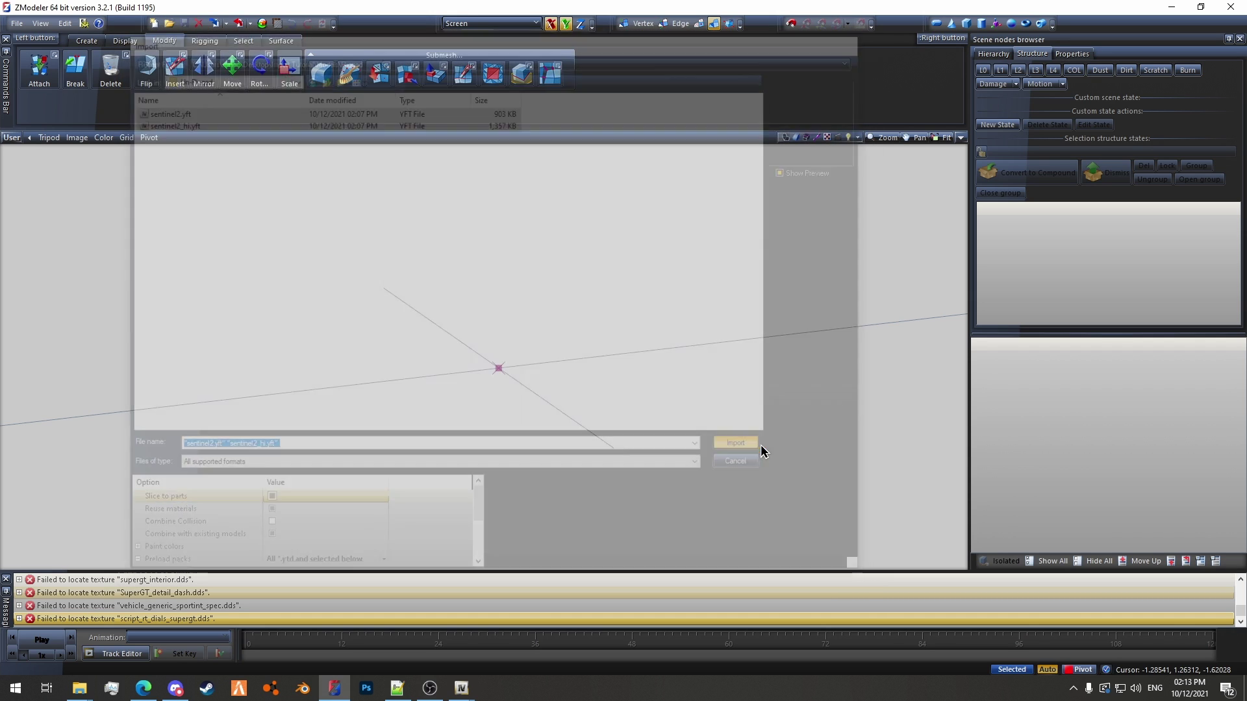
Display the imported car's L0 level and rename its root node sentinel2_hi.
{"action": "left_click", "coordinate": [982, 75]}
{"action": "left_click", "coordinate": [1001, 72]}
{"action": "left_click", "coordinate": [984, 71]}
{"action": "left_click", "coordinate": [1050, 344]}
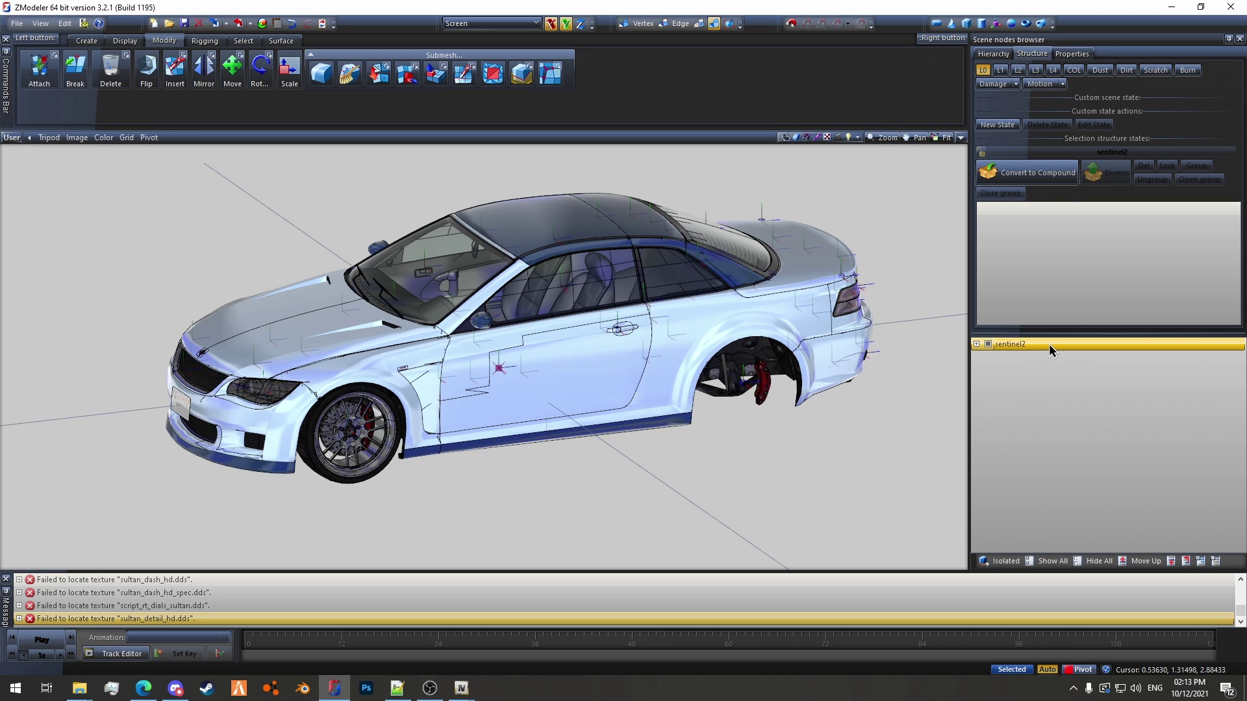
{"action": "left_click", "coordinate": [1051, 344]}
{"action": "type", "text": "_hi"}
{"action": "key", "text": "Return"}
Load the roof animation from va_sentinel2.ycd in the Un-Rigged folder into the Track Editor.
{"action": "middle_click_drag", "start_coordinate": [626, 446], "coordinate": [698, 478]}
{"action": "left_click", "coordinate": [122, 654]}
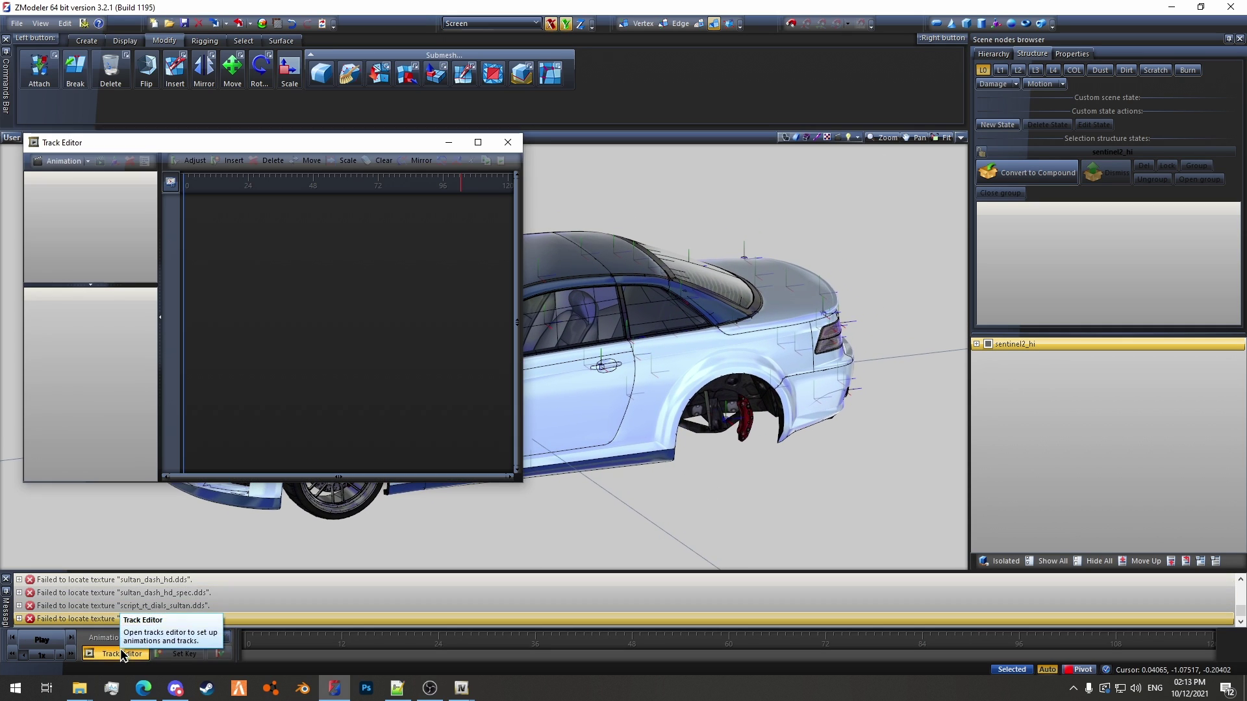
{"action": "left_click", "coordinate": [88, 162]}
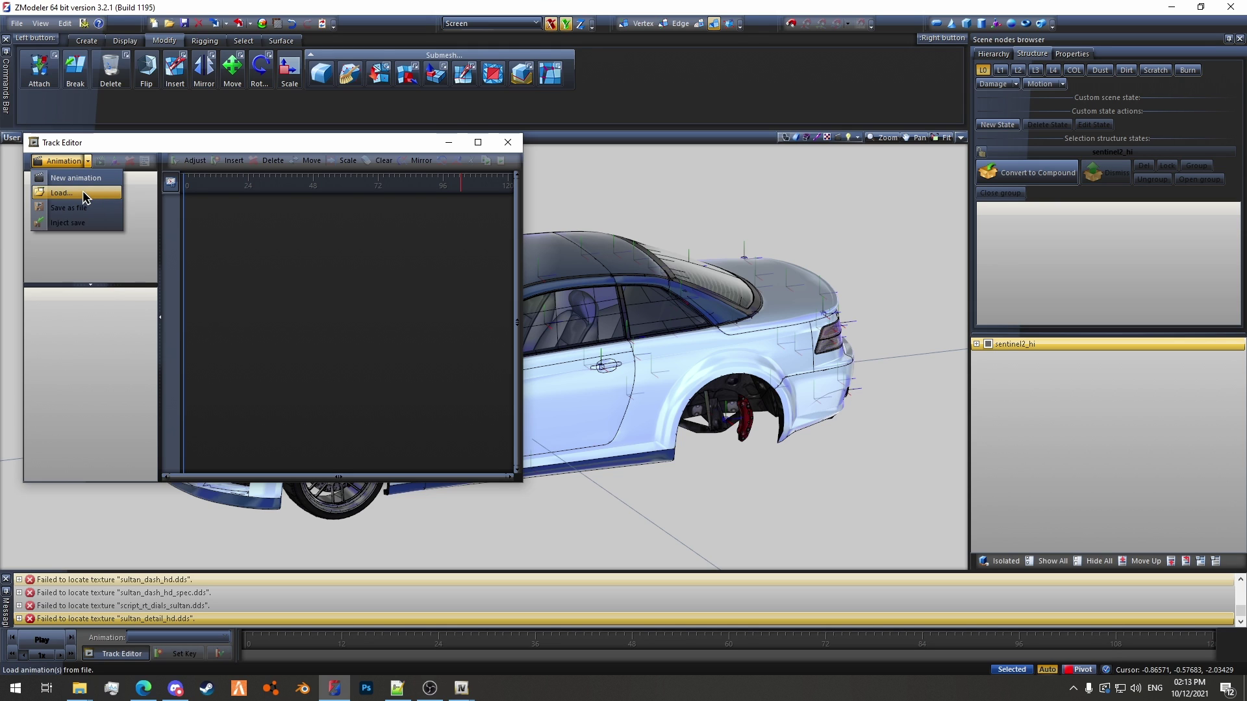
{"action": "left_click", "coordinate": [83, 193]}
{"action": "left_click", "coordinate": [181, 78]}
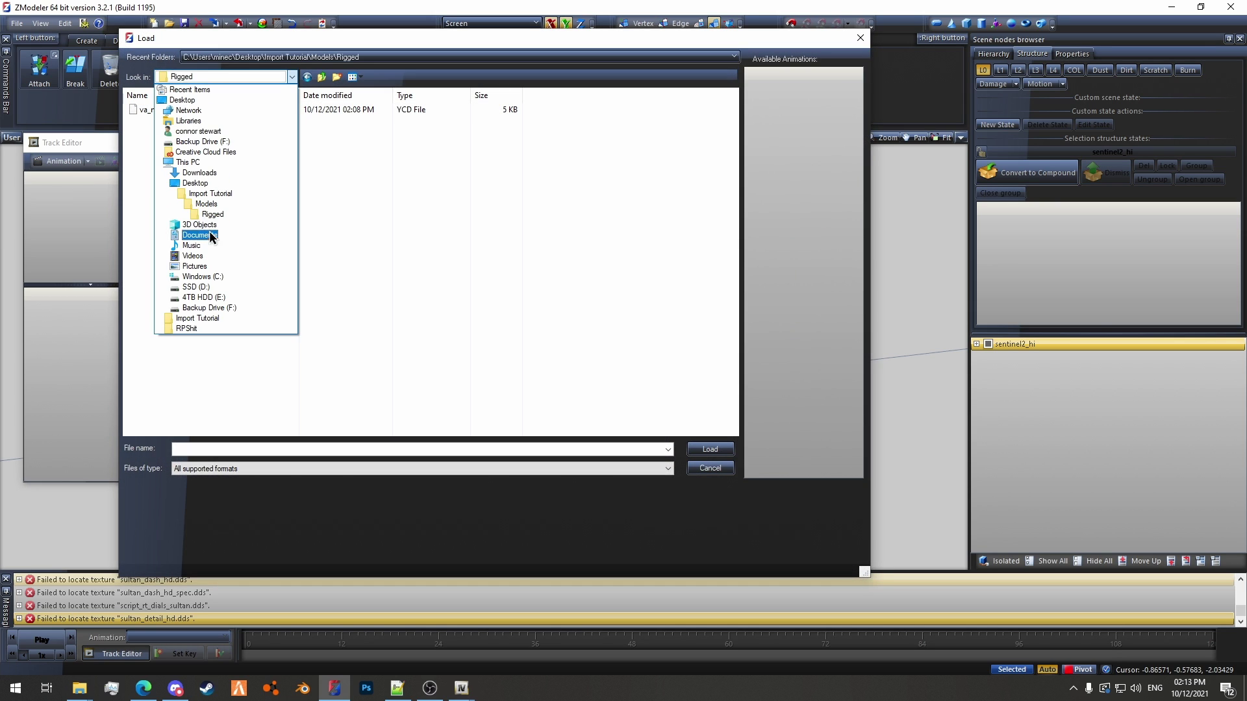
{"action": "left_click", "coordinate": [203, 203]}
{"action": "double_click", "coordinate": [172, 121]}
{"action": "left_click", "coordinate": [167, 111]}
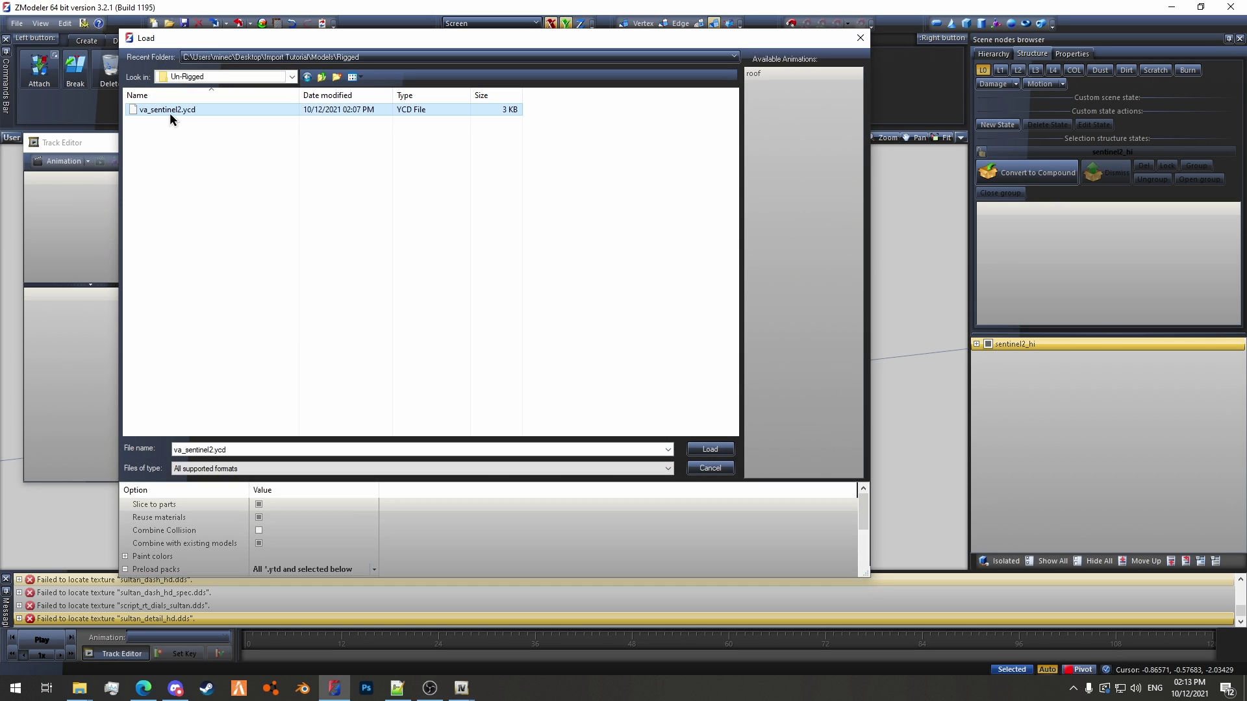
{"action": "left_click", "coordinate": [717, 452]}
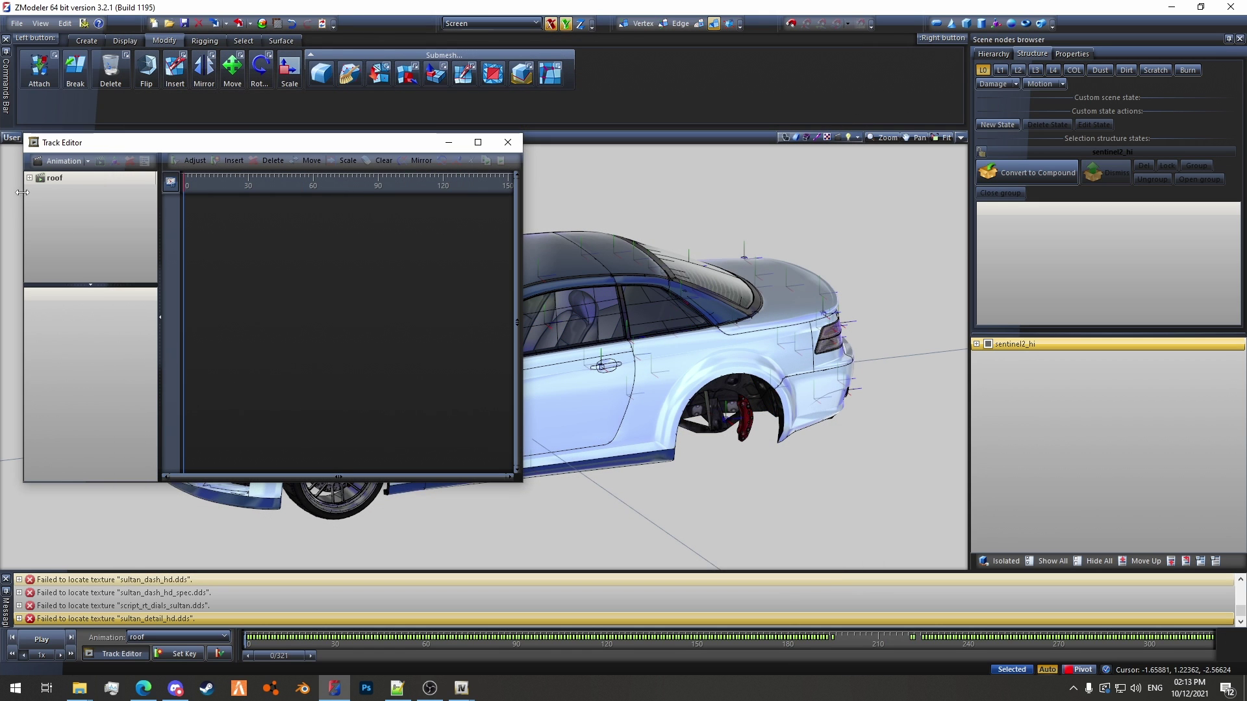
Examine the parts listed under the roof animation and close the Track Editor.
{"action": "left_click", "coordinate": [29, 178]}
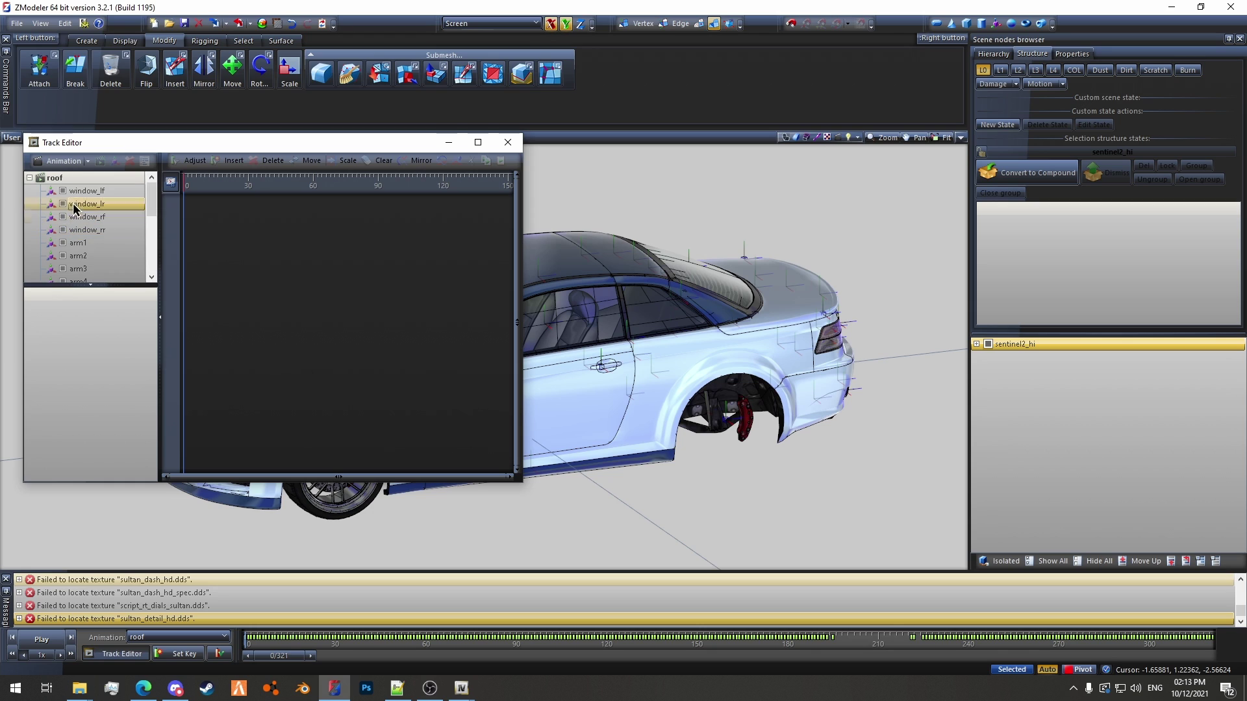
{"action": "left_click", "coordinate": [29, 177]}
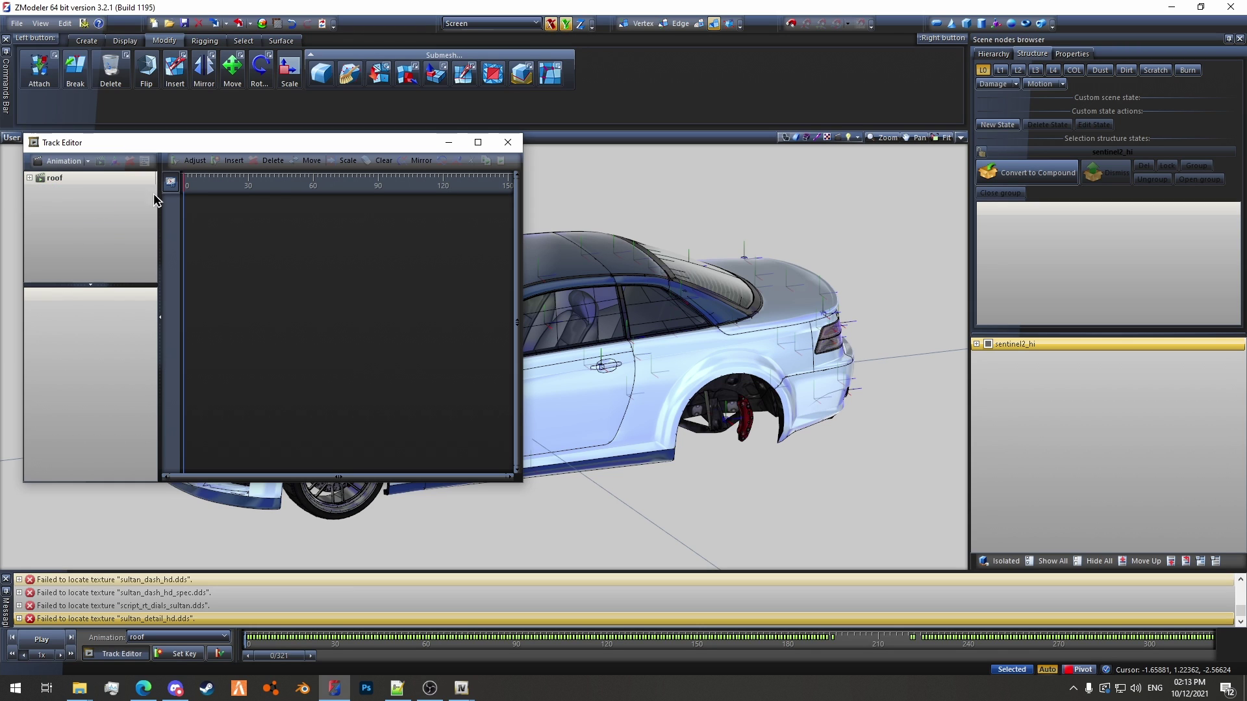
{"action": "left_click", "coordinate": [508, 142]}
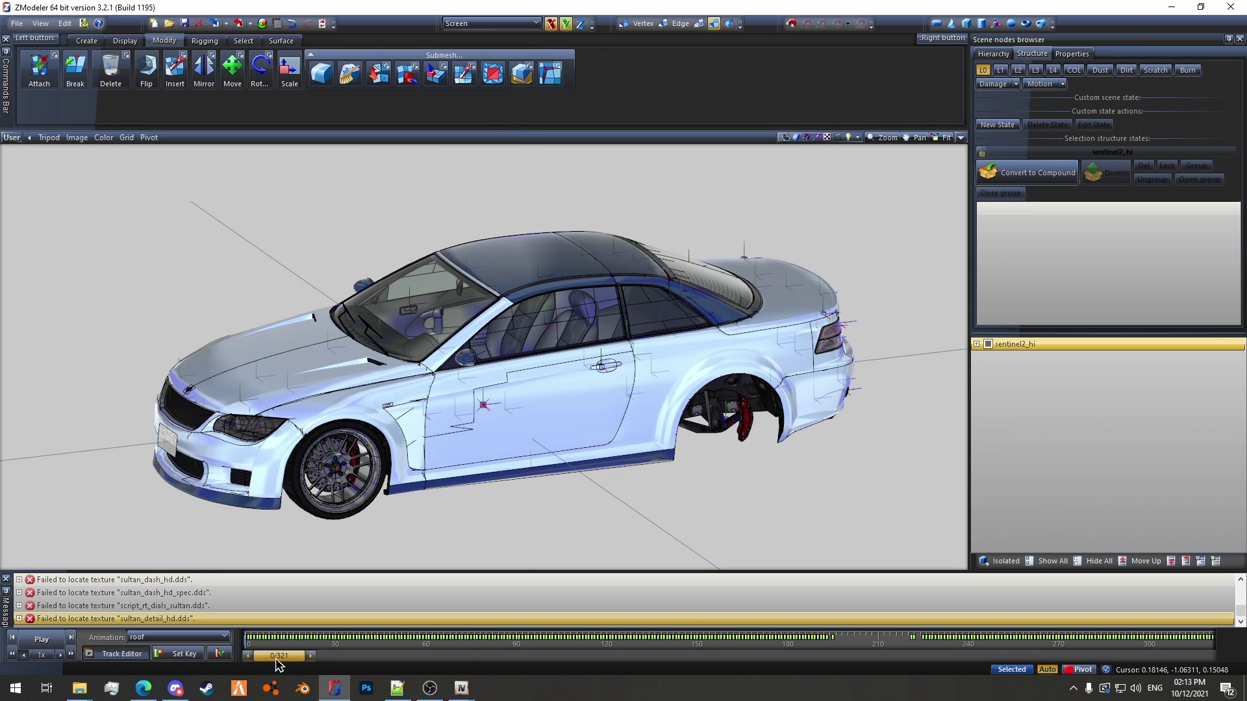
Scrub the sentinel2 roof animation forward and back to the start, and play it.
{"action": "left_click_drag", "start_coordinate": [276, 660], "coordinate": [1108, 660]}
{"action": "left_click_drag", "start_coordinate": [1212, 666], "coordinate": [248, 699]}
{"action": "left_click", "coordinate": [41, 640]}
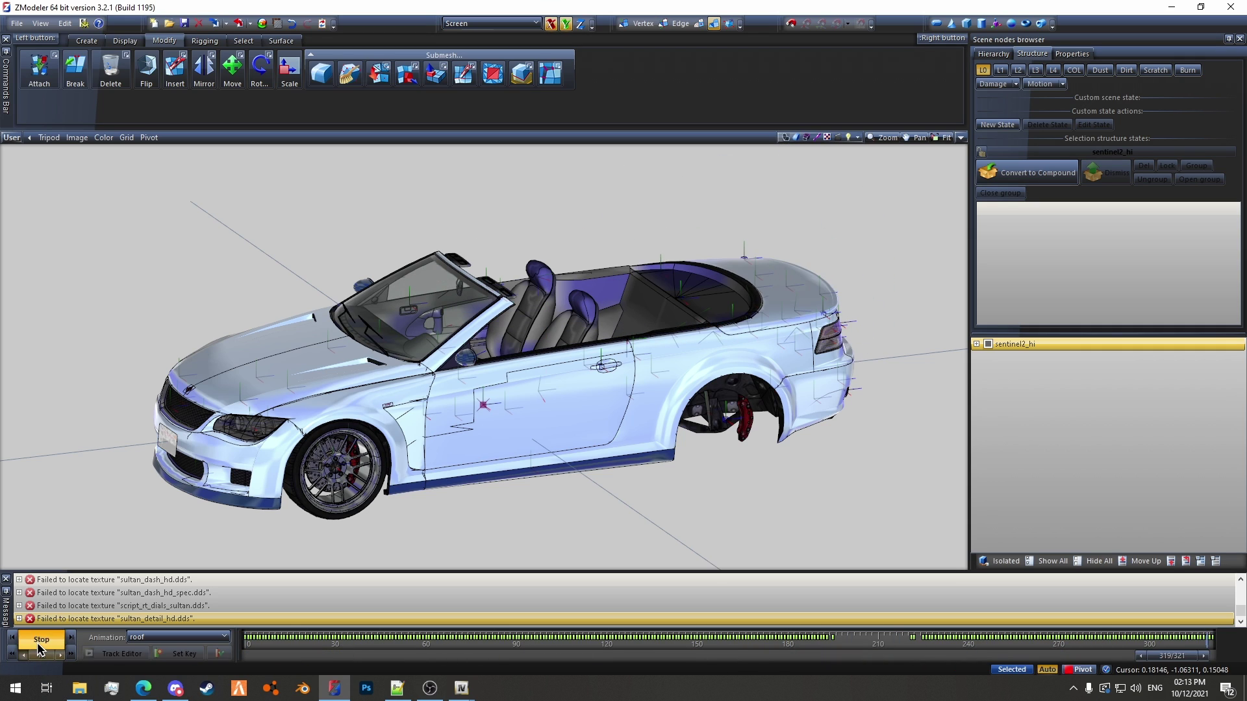